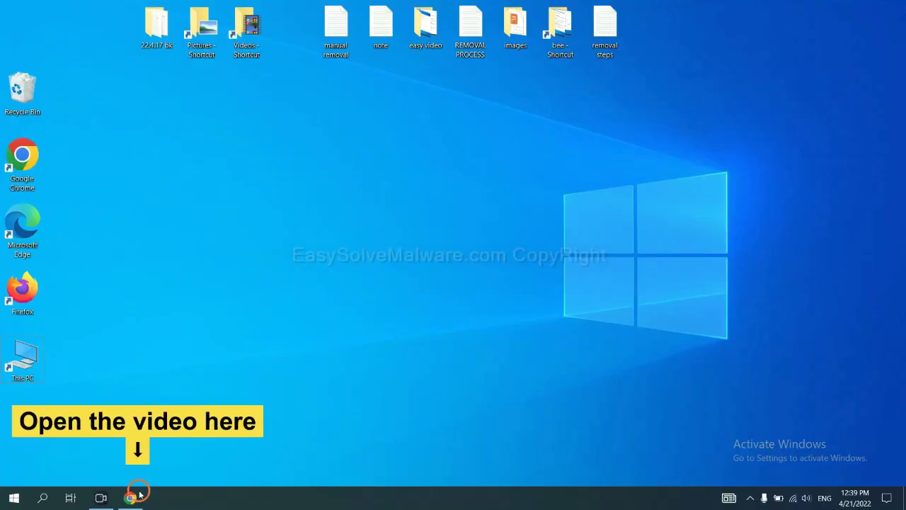
Step: Follow the video's description link to the EasySolveMalware guide and download SpyHunter for Windows
click(138, 496)
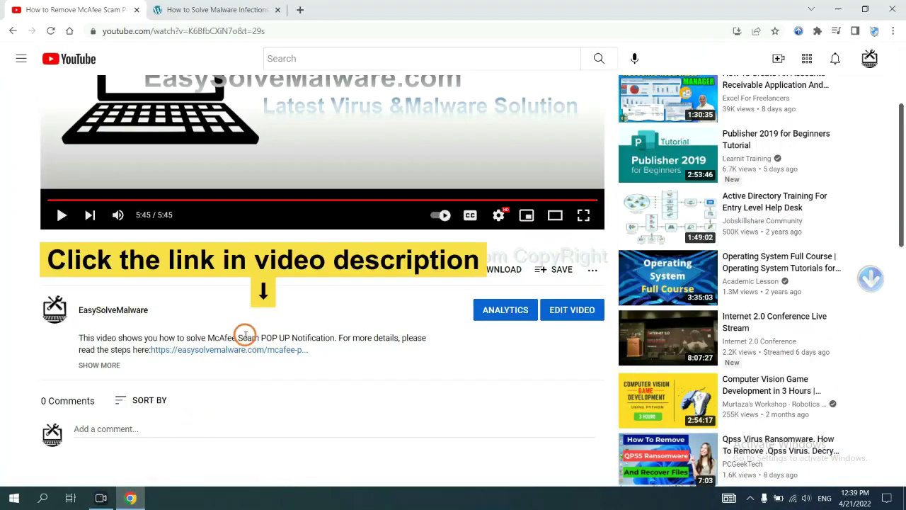
click(249, 352)
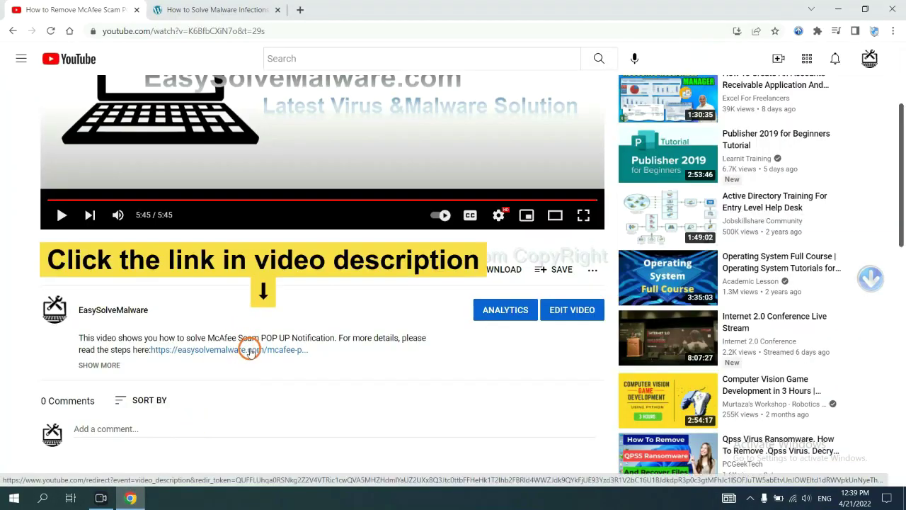
scroll(896, 235, down, 1)
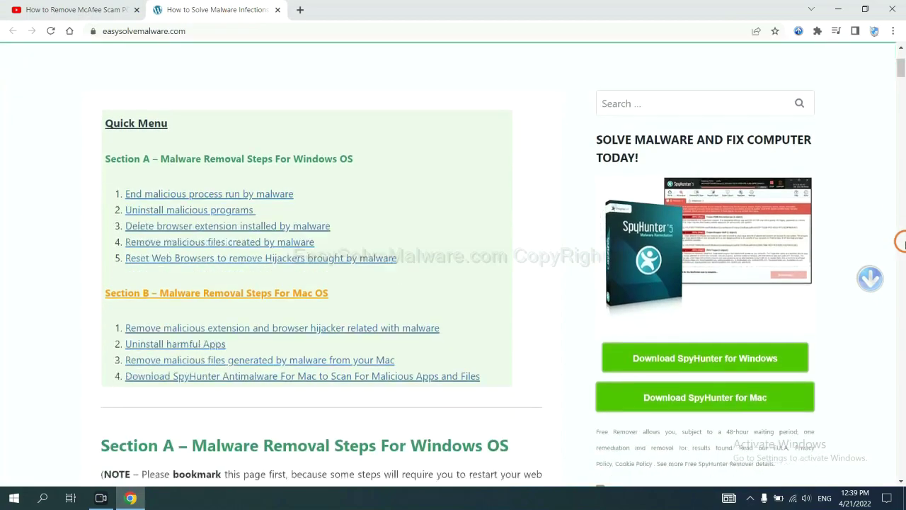
scroll(896, 236, down, 1)
scroll(897, 235, down, 1)
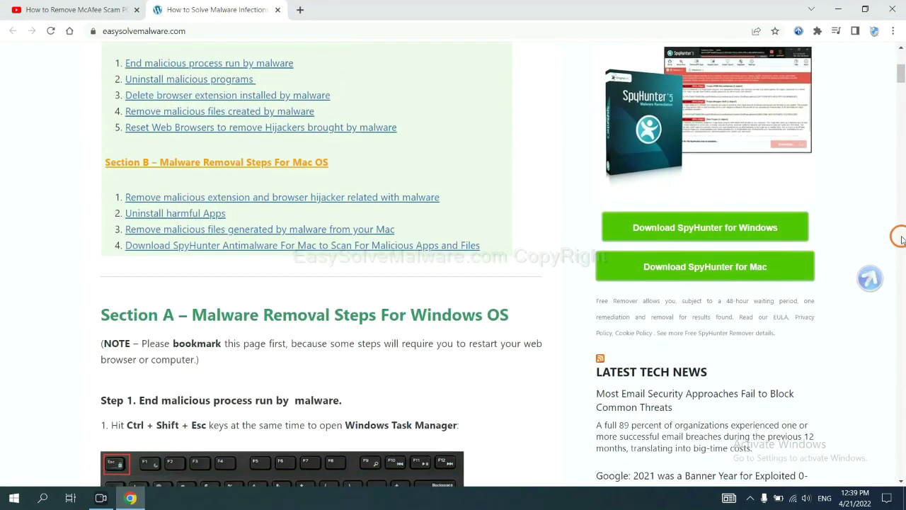
click(769, 226)
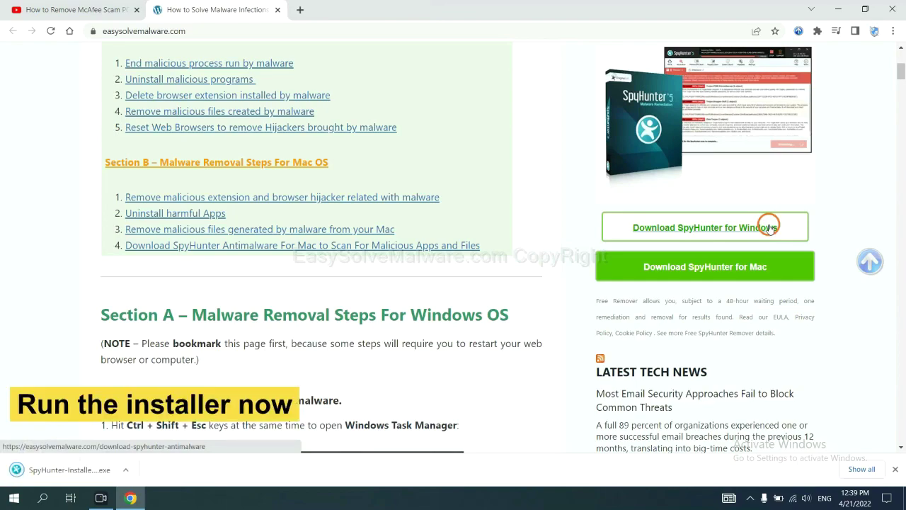
Step: Run the downloaded SpyHunter 5 installer in English, accept the EULA, and finish setup
click(57, 471)
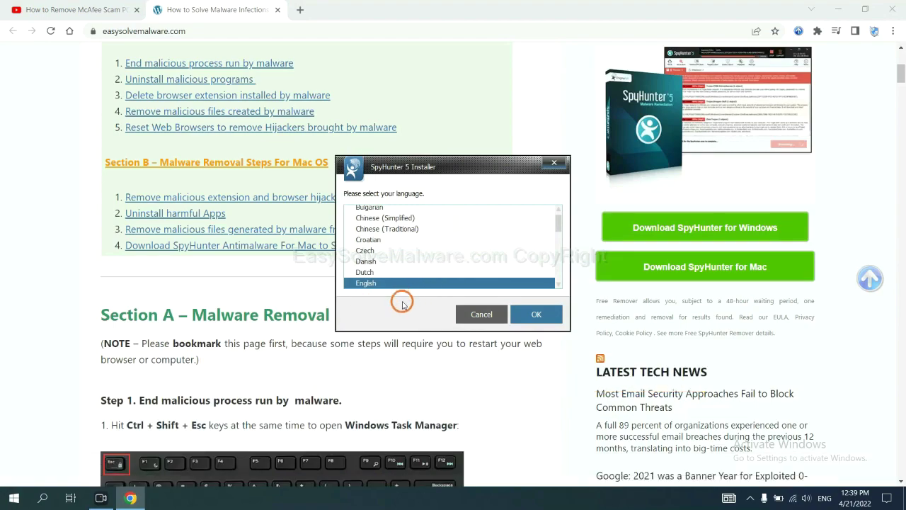
click(519, 309)
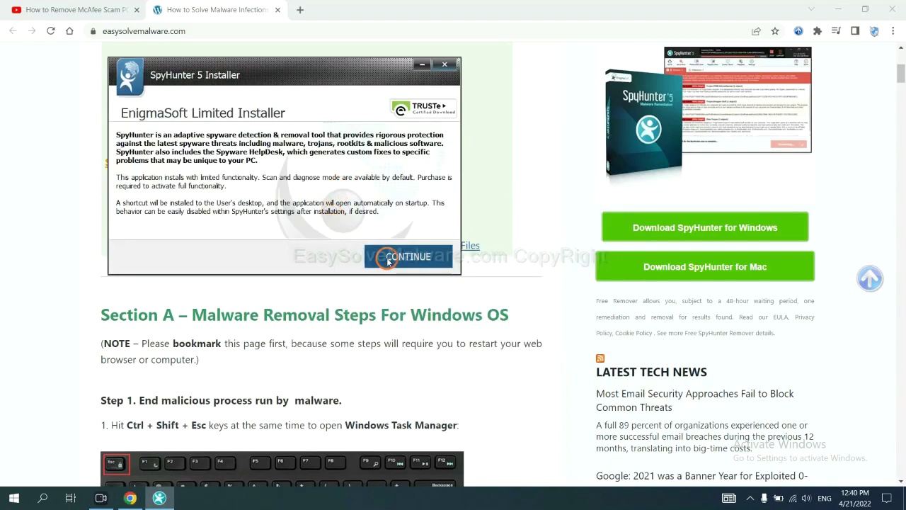
click(389, 258)
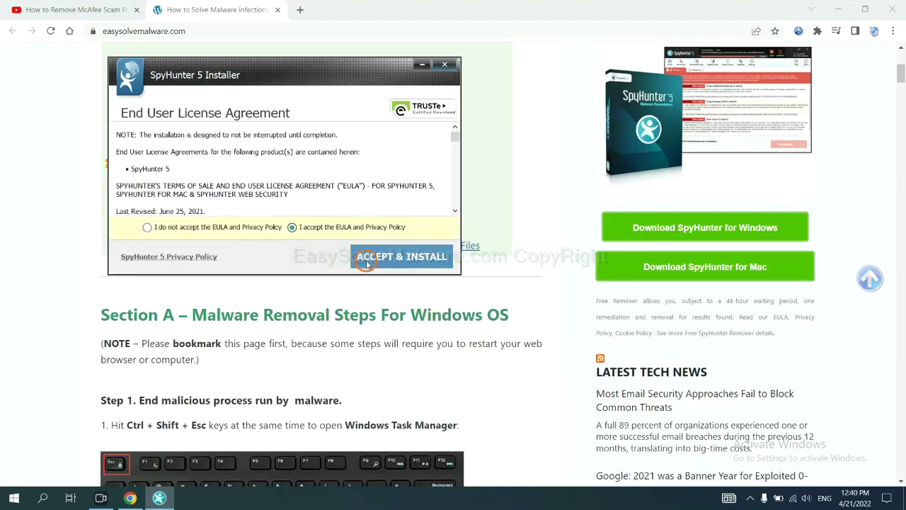
click(367, 264)
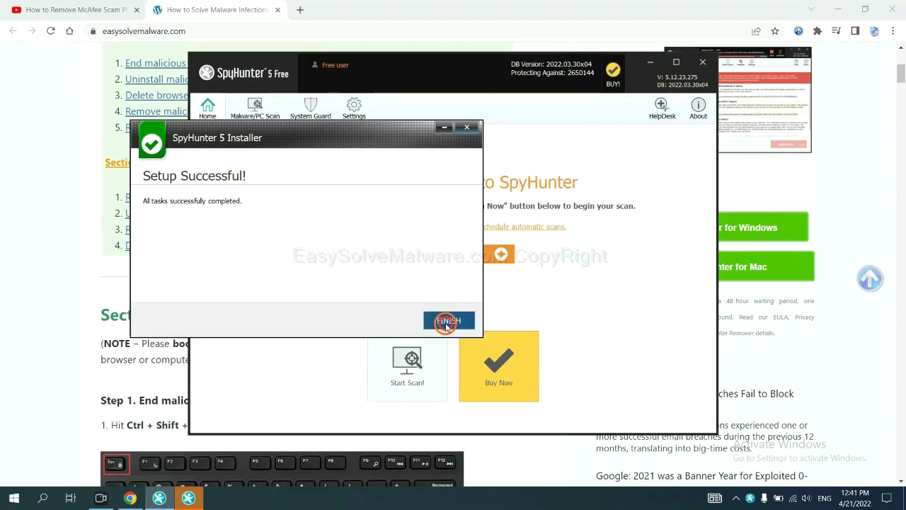
click(447, 319)
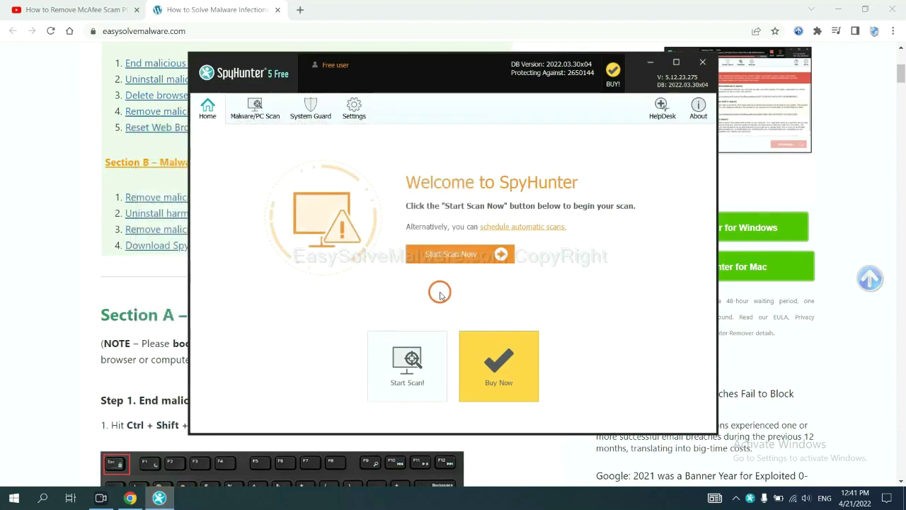
Step: Scan the PC with SpyHunter and move past the remove360.bat unknown object to registration
click(447, 256)
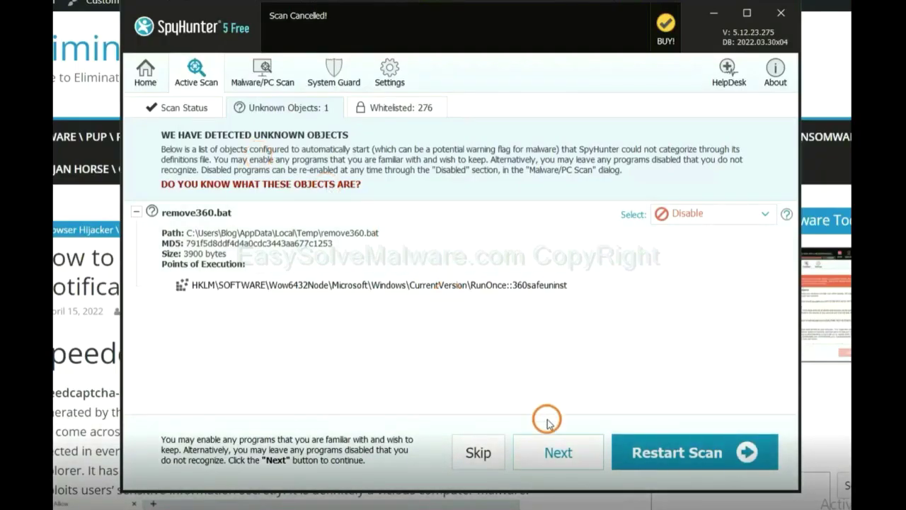
click(558, 457)
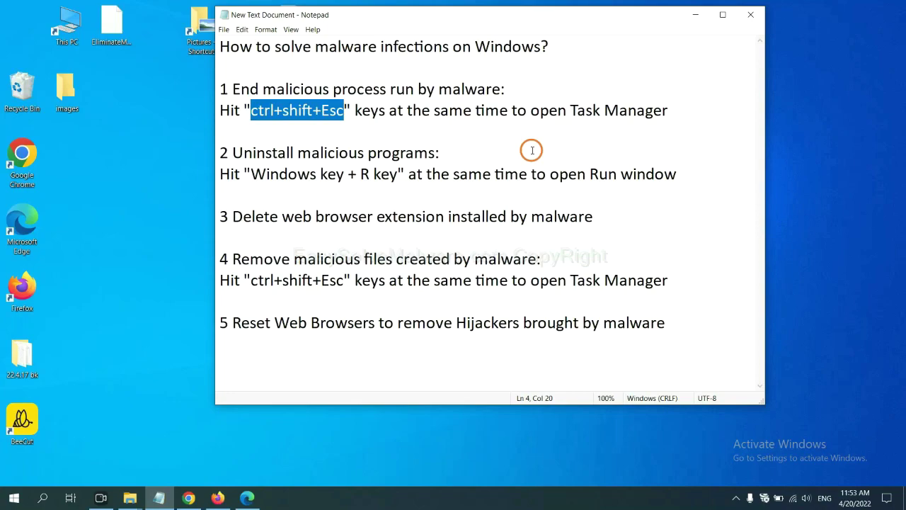
Step: End a selected running process in Task Manager (Ctrl+Shift+Esc), then close Task Manager
click(322, 114)
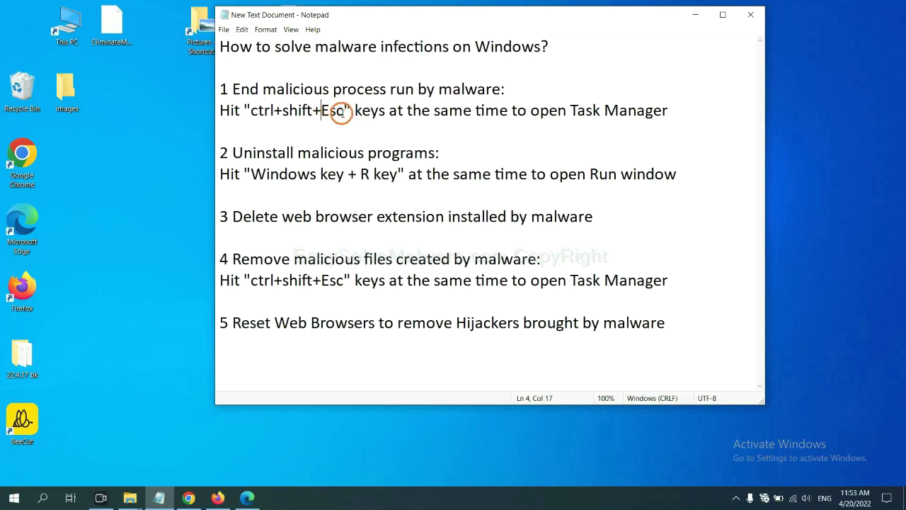
drag(345, 111, 251, 112)
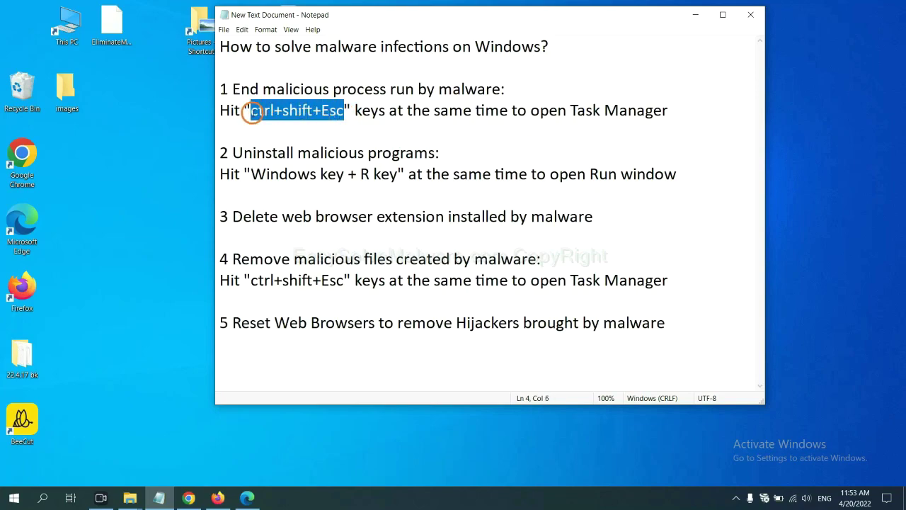
key(ctrl+shift+Escape)
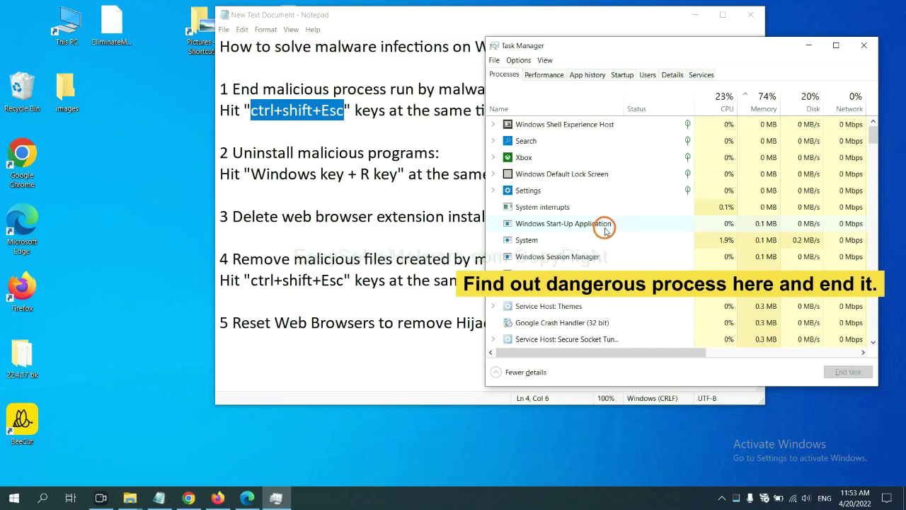
click(605, 239)
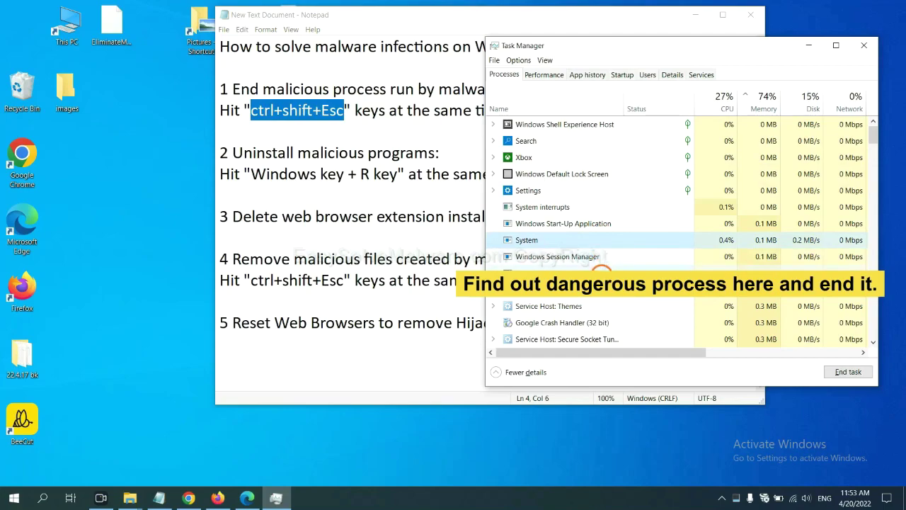
click(601, 274)
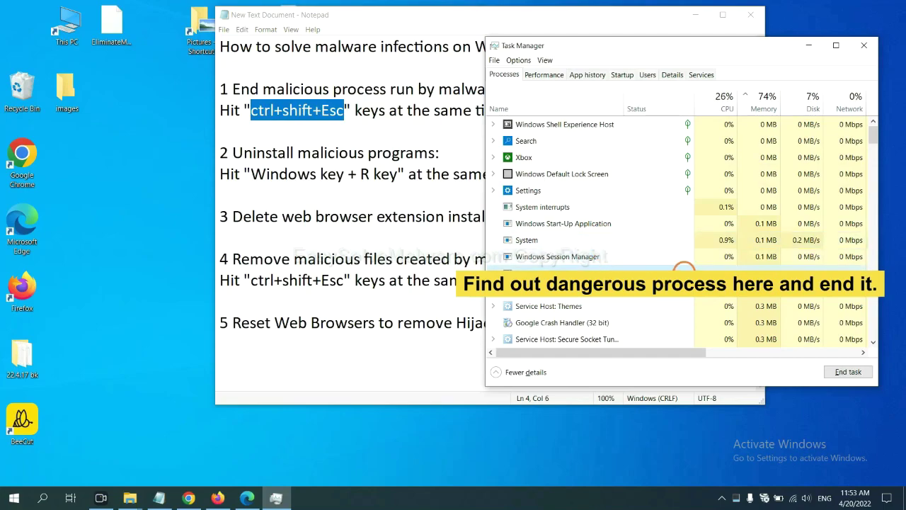
click(855, 372)
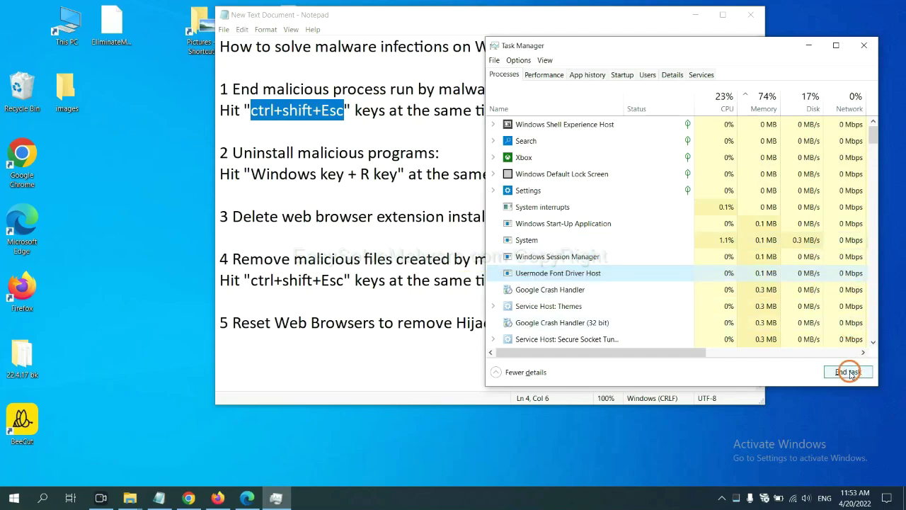
click(861, 47)
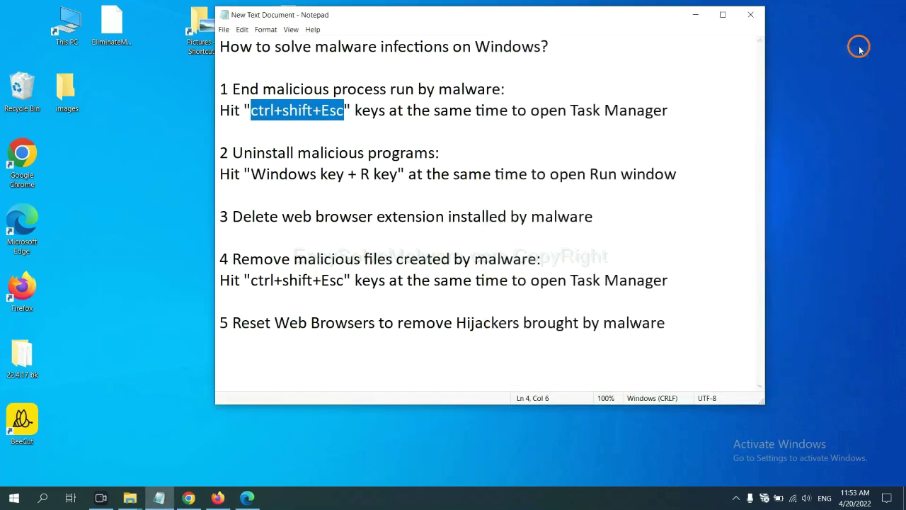
key(Down)
key(Down)
key(Down)
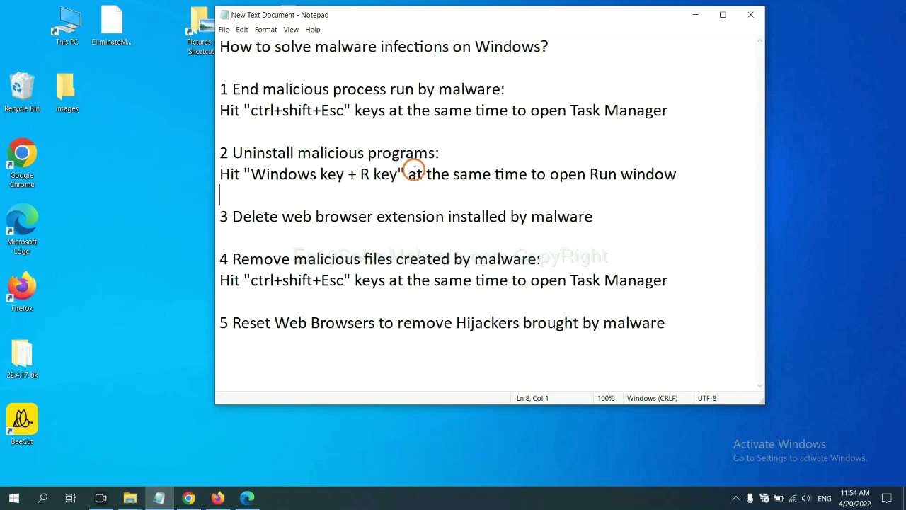
Step: Run the 'control panel' command from the Win+R Run dialog
drag(250, 176, 396, 182)
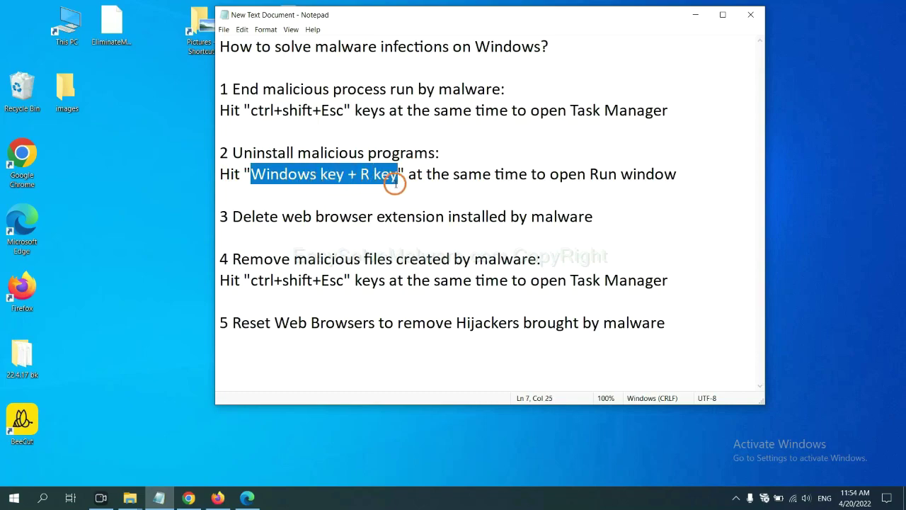
key(super+r)
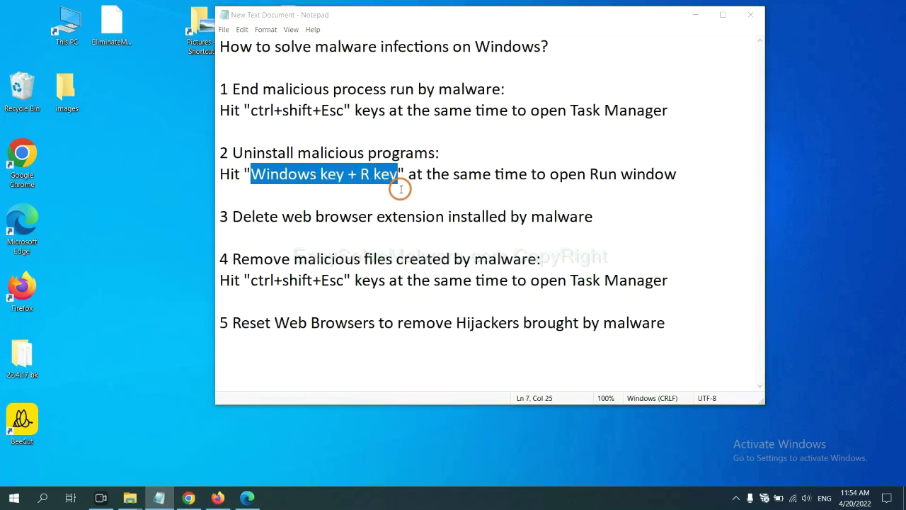
drag(100, 371, 692, 158)
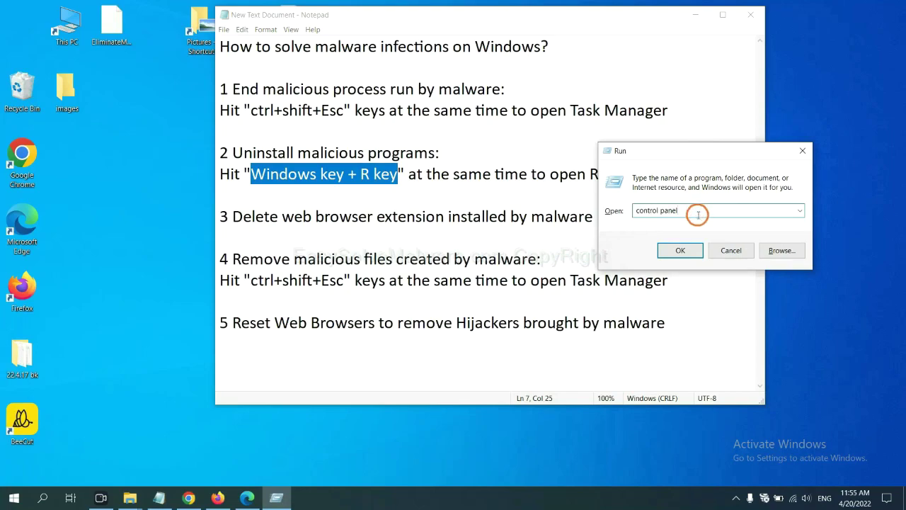
drag(698, 210, 615, 211)
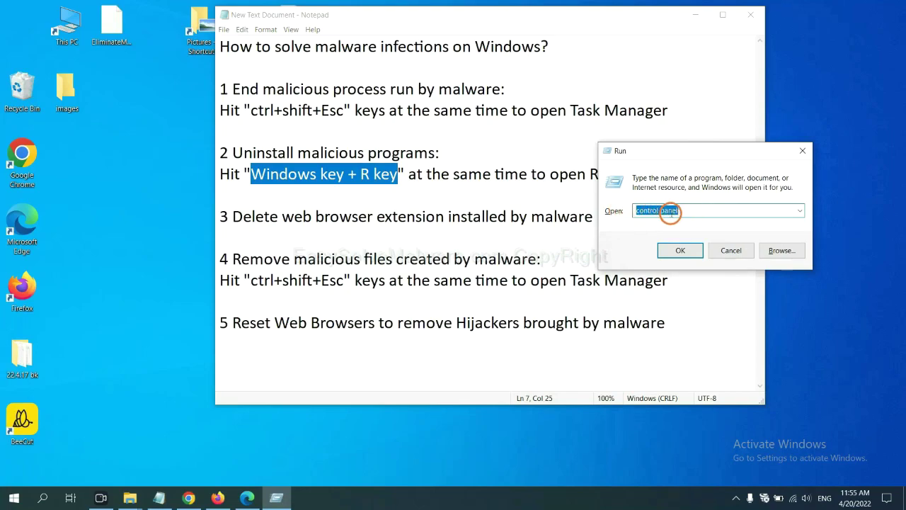
click(678, 253)
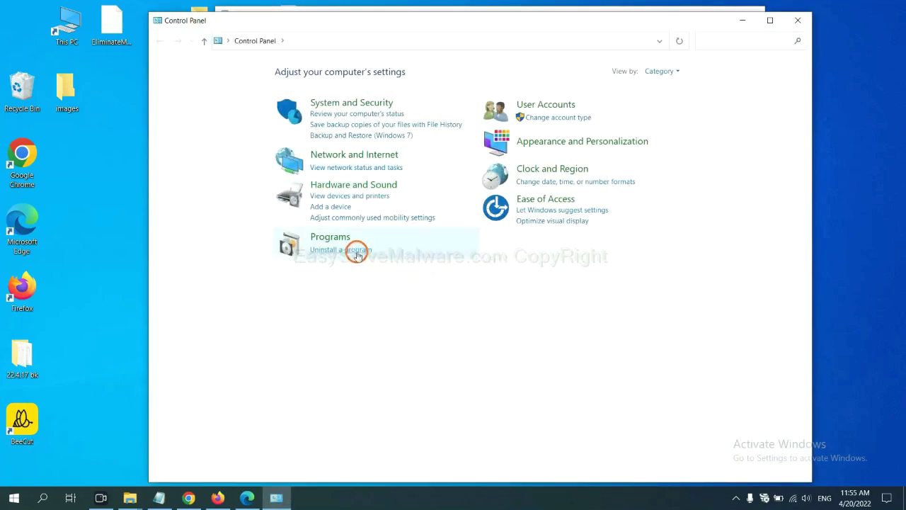
Step: Select Xiph.Org Open Codecs under Uninstall a program, then close Programs and Features
click(357, 253)
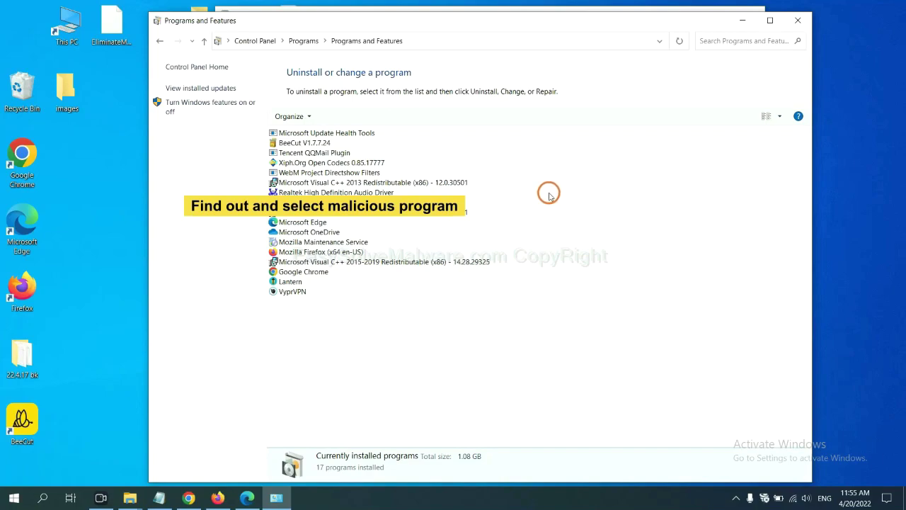
click(355, 163)
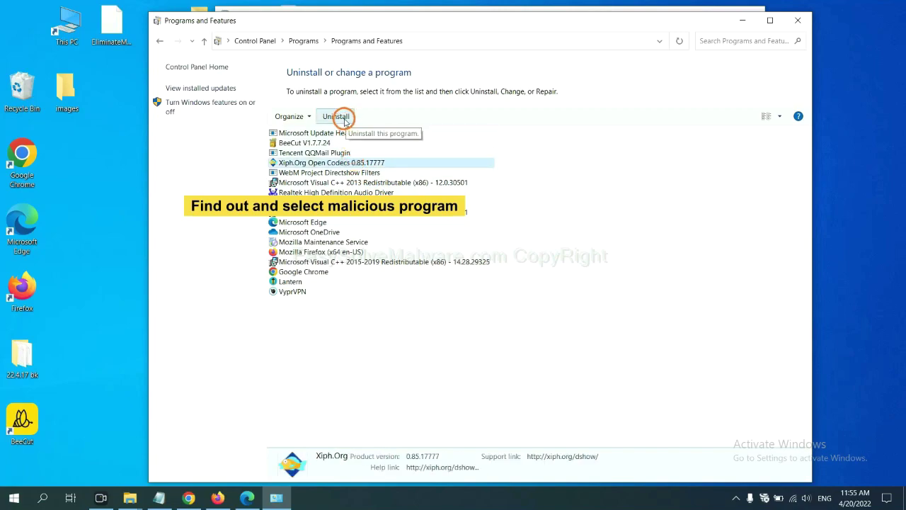
click(797, 20)
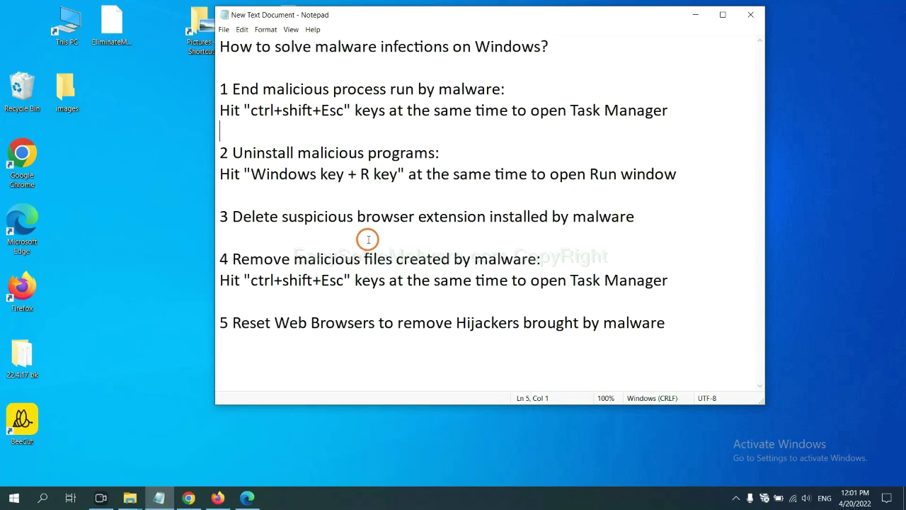
Step: Open Chrome's Extensions page from the main menu, showing Scroll To Top installed
click(193, 497)
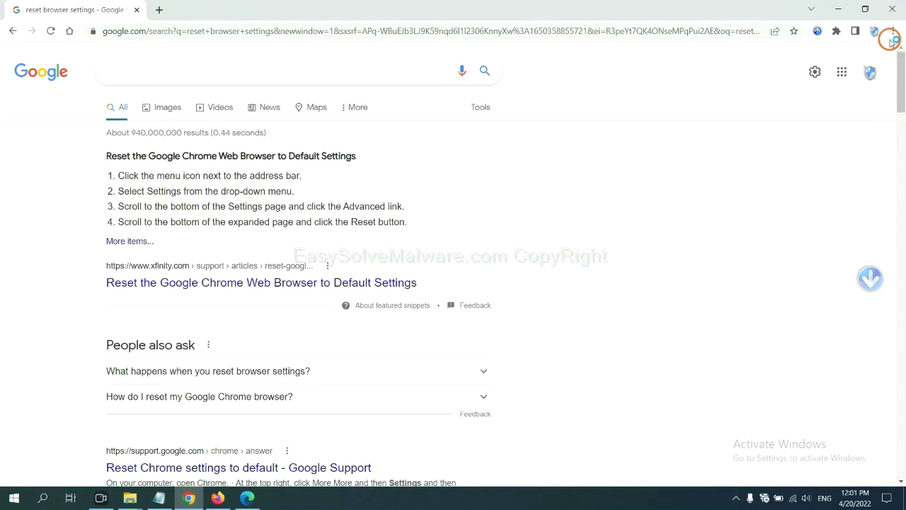
click(893, 33)
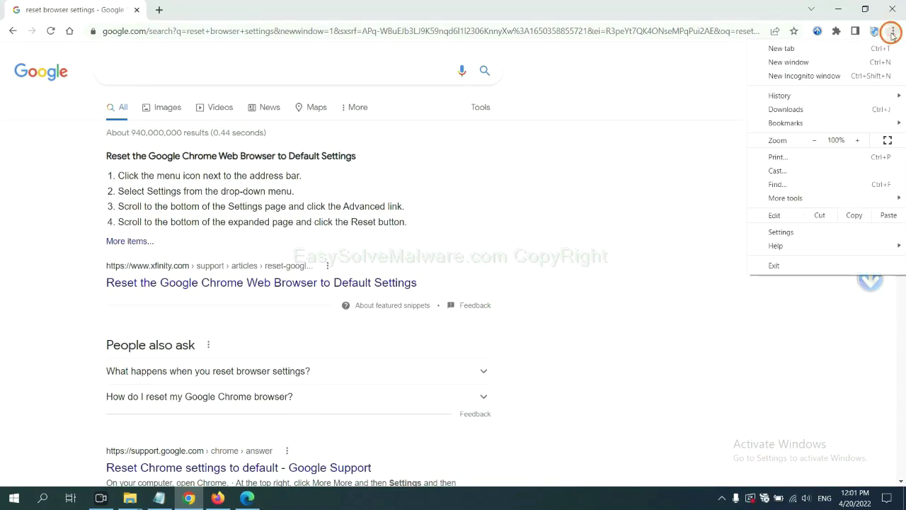
mouse_move(785, 198)
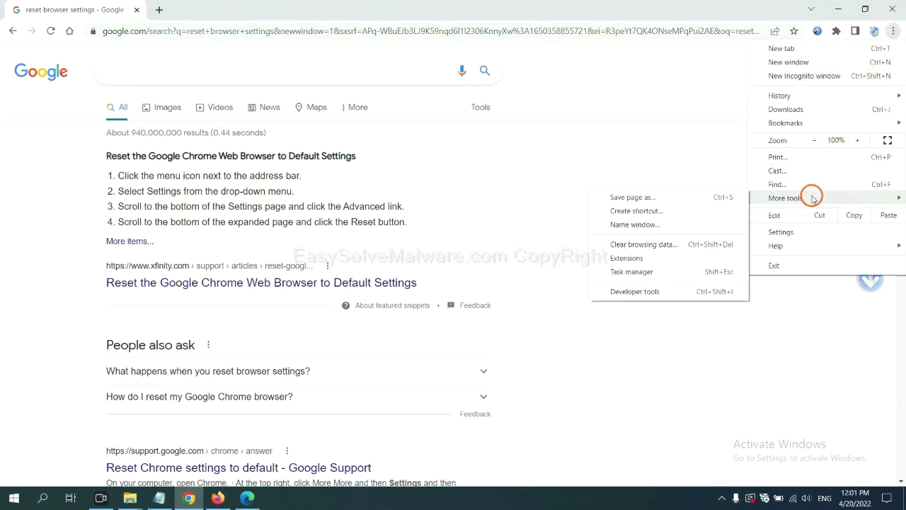
click(667, 257)
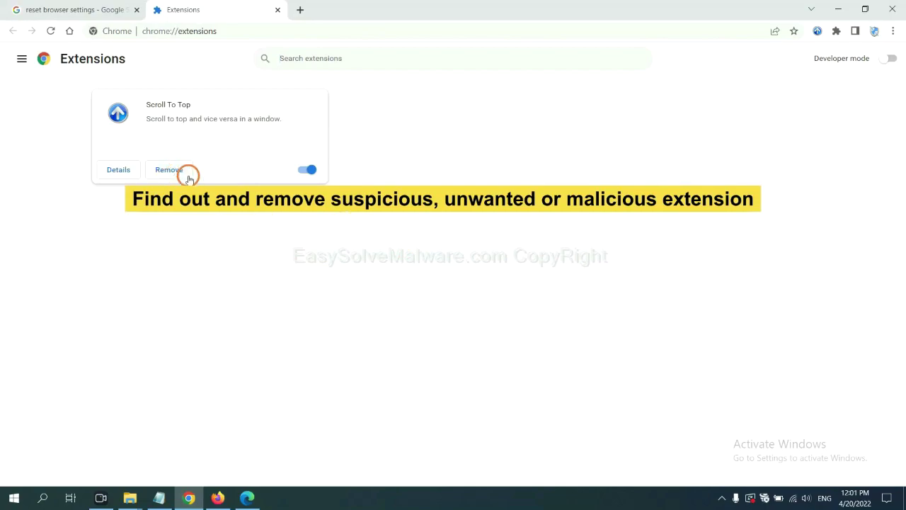
Step: Open Firefox's Add-ons and themes manager and show the GIPHY for Firefox options
click(217, 498)
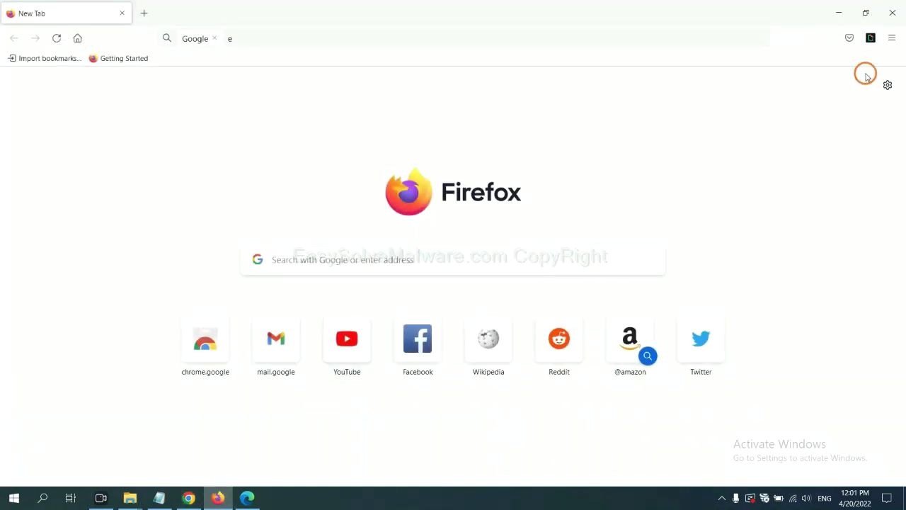
click(894, 38)
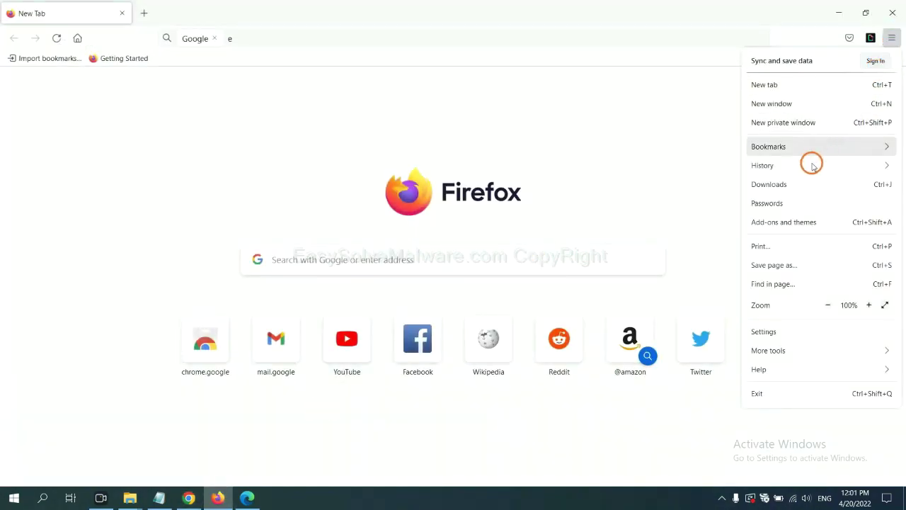
click(791, 227)
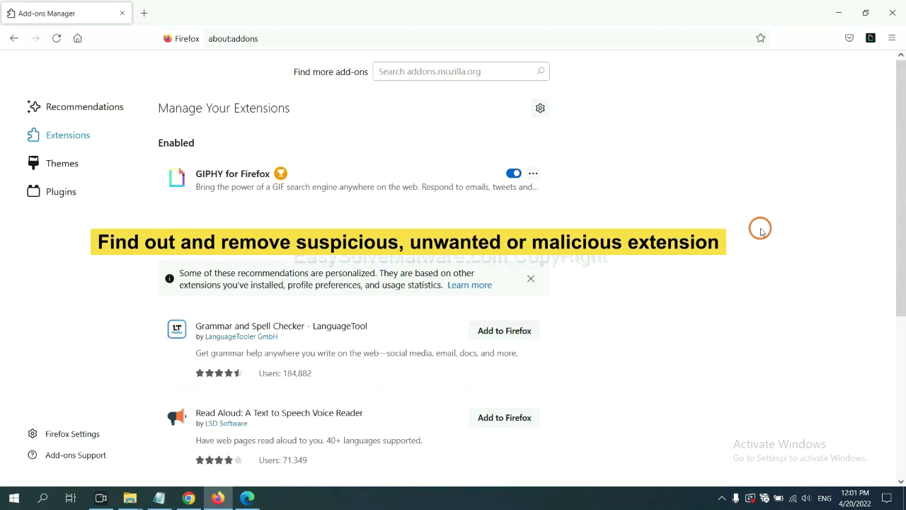
click(532, 173)
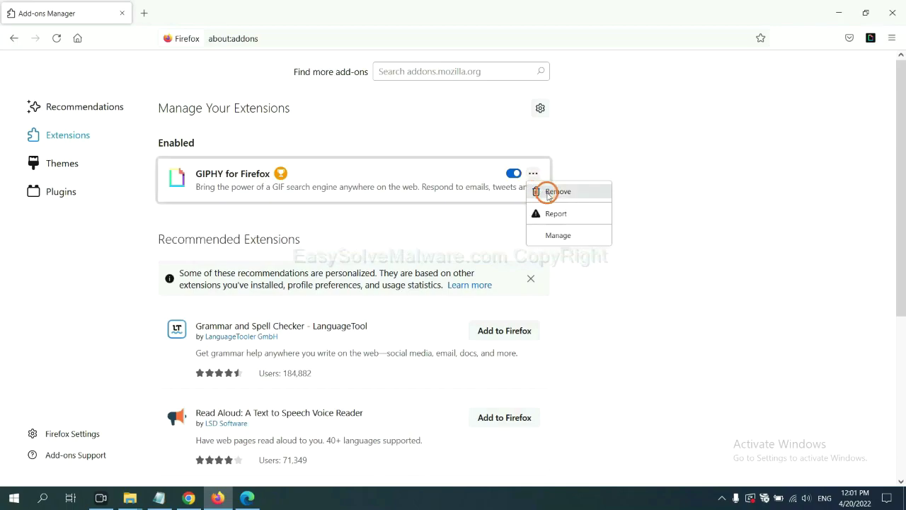
Step: Open Edge's Manage extensions page and remove ArcVpn Free Fast VPN Proxy, confirming removal
click(246, 499)
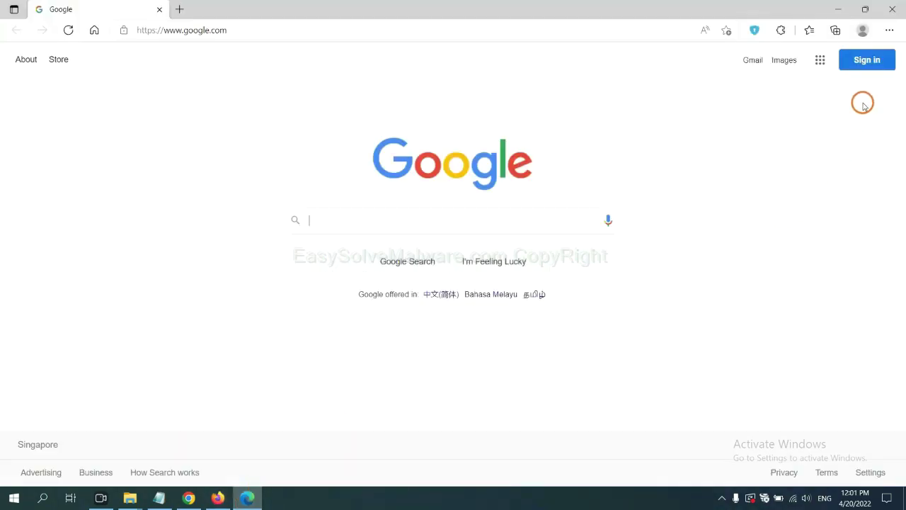
click(889, 31)
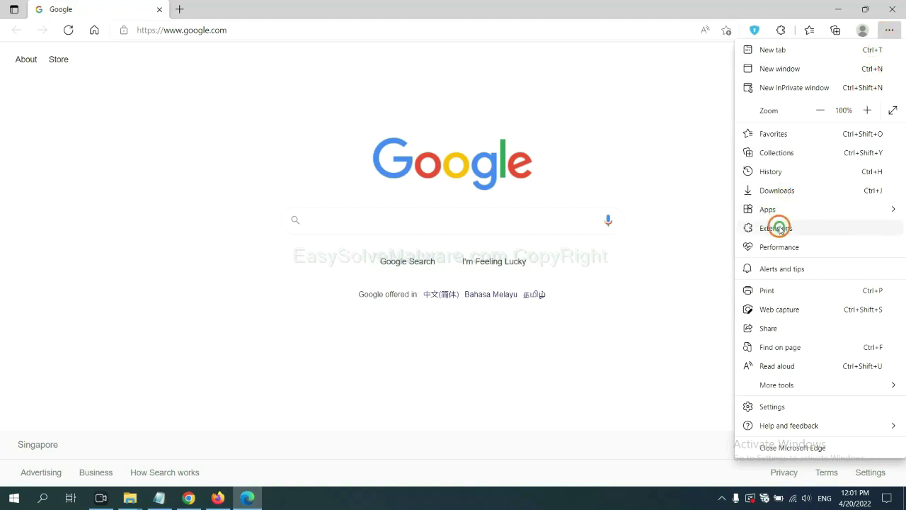
right_click(781, 230)
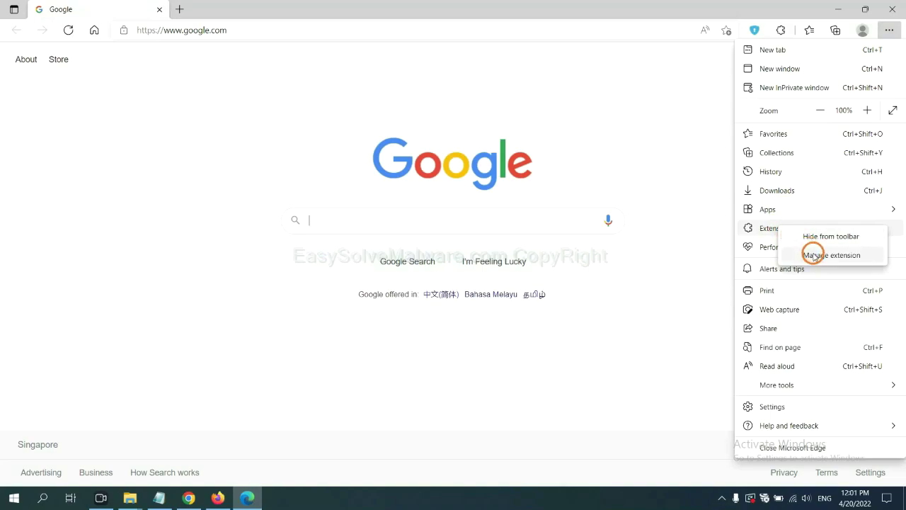
click(813, 255)
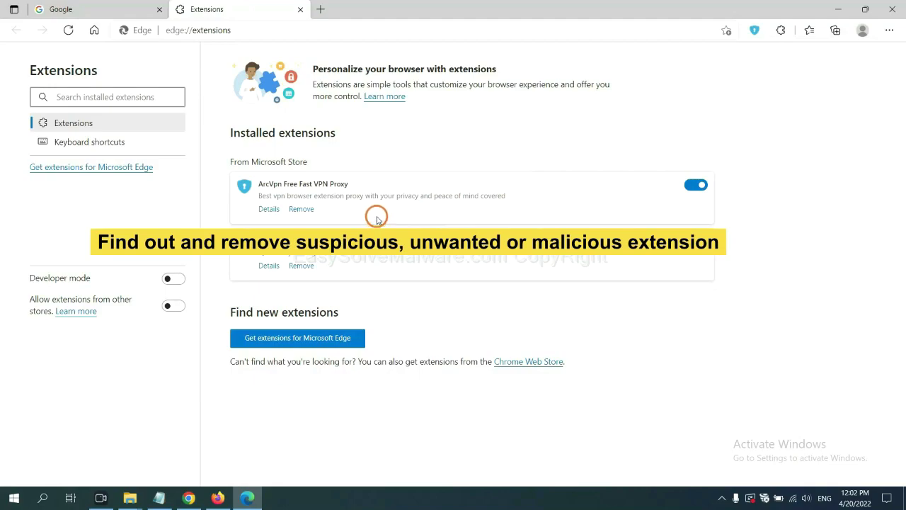
click(309, 210)
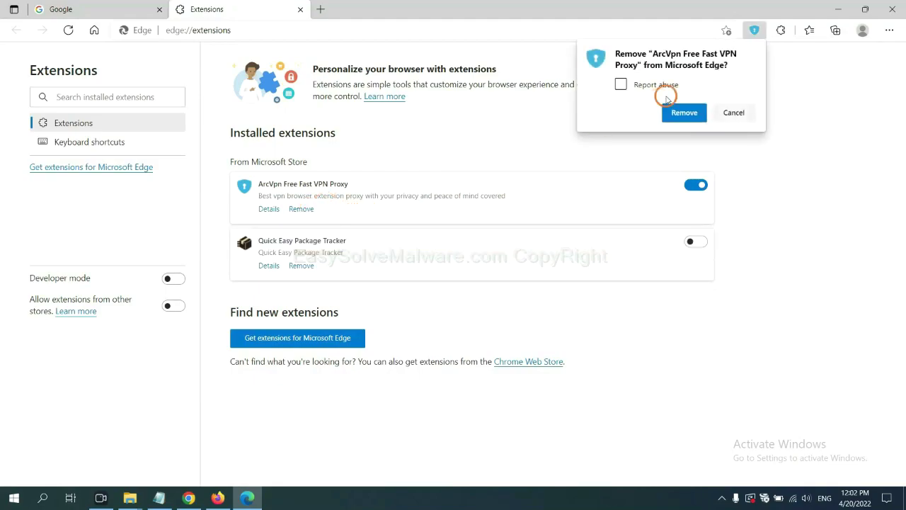
click(678, 114)
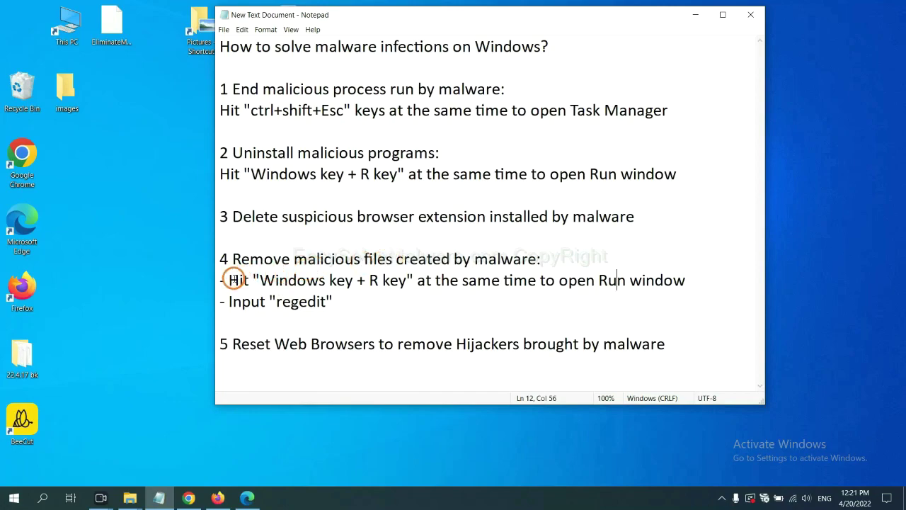
Step: Review the Run-window note, then launch 'regedit' from the Win+R Run dialog
drag(233, 279, 514, 296)
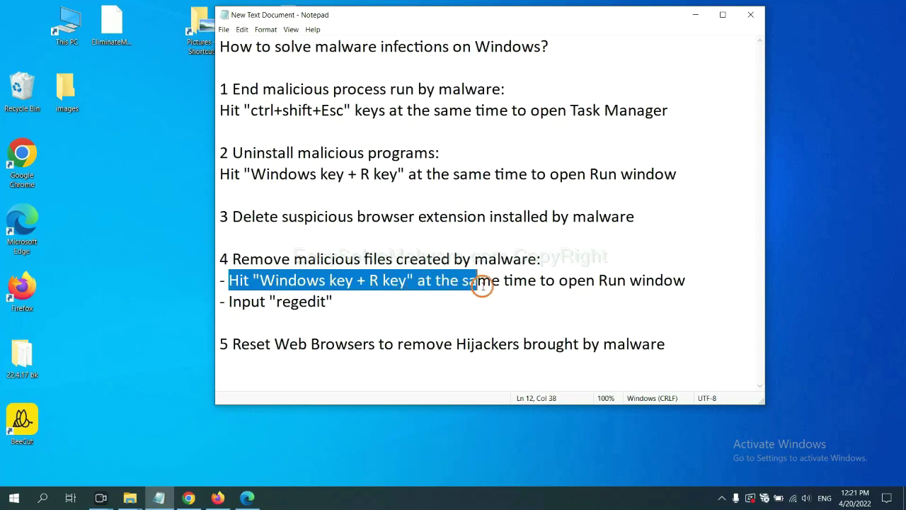
click(526, 286)
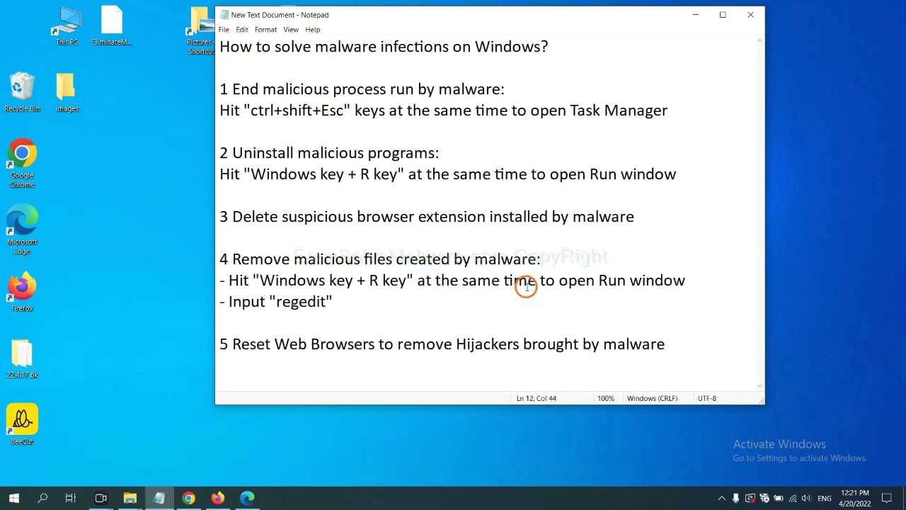
key(super+r)
drag(168, 359, 725, 187)
click(639, 248)
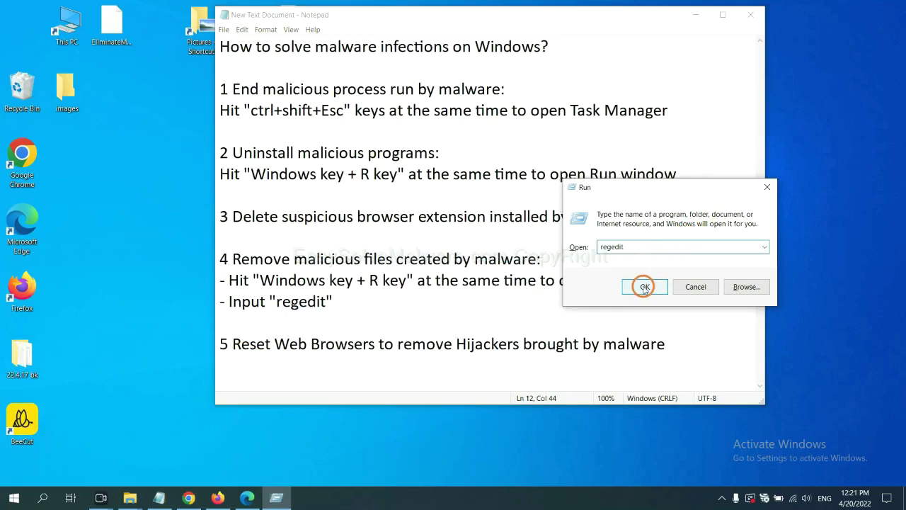
click(643, 286)
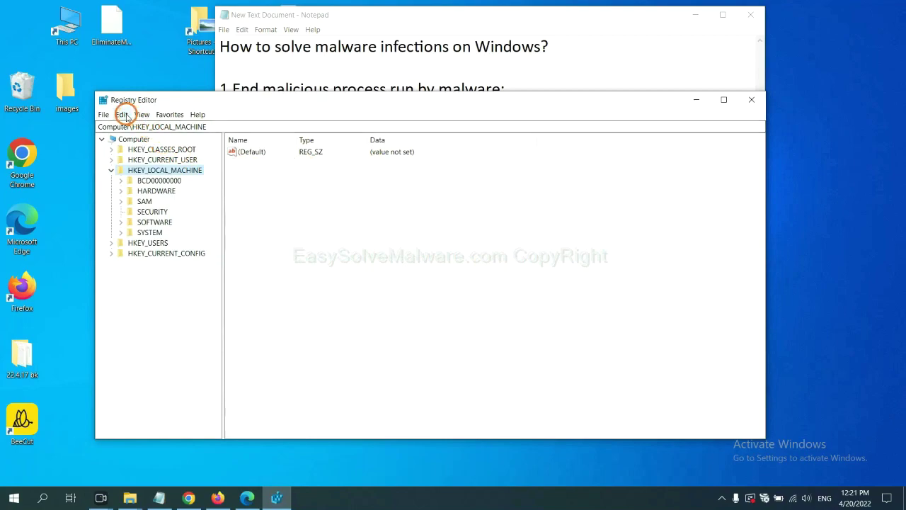
Step: Search the whole registry for the malware name 'be' across keys, values and data
click(126, 116)
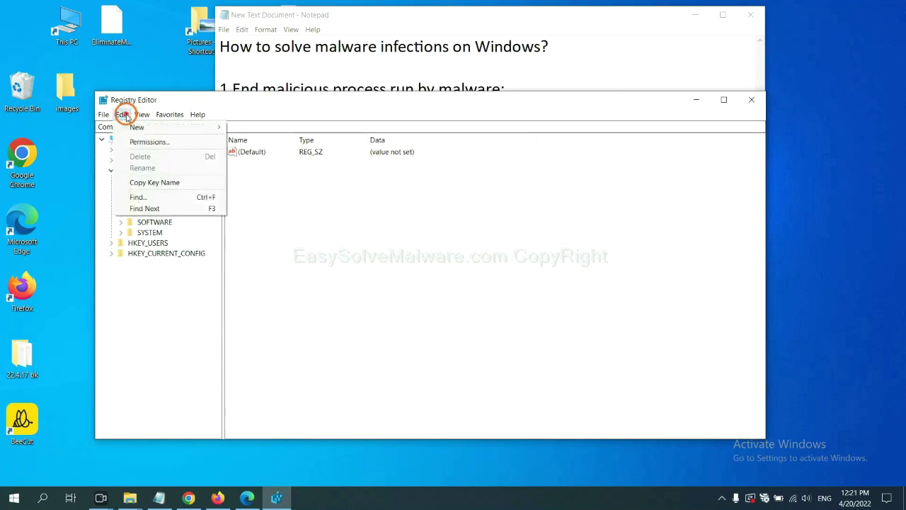
click(160, 199)
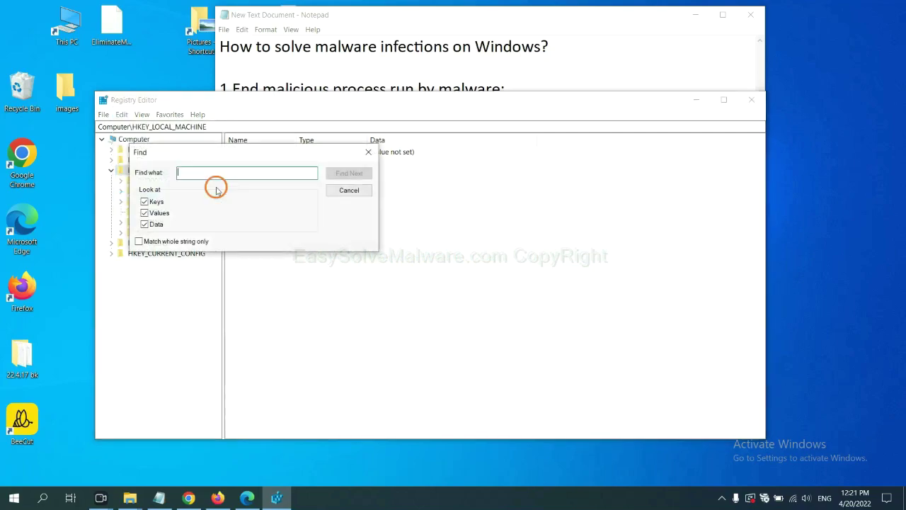
drag(254, 147, 347, 174)
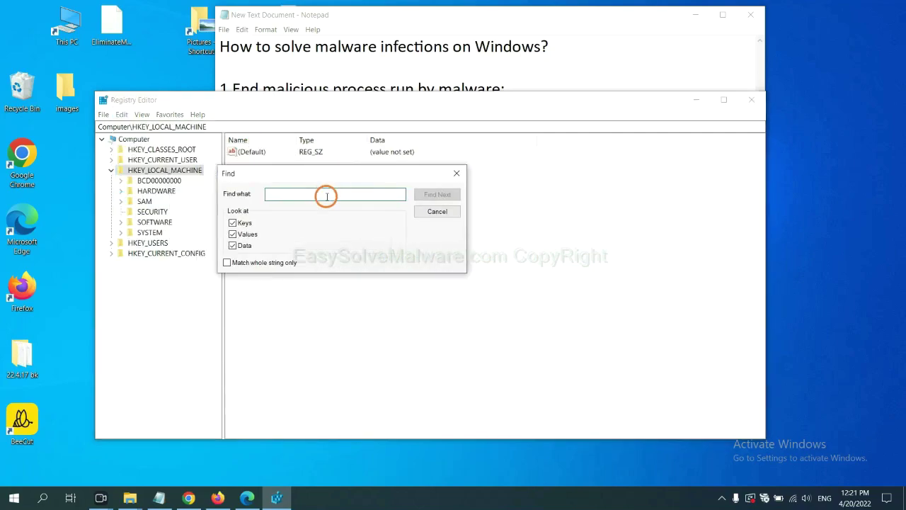
click(327, 198)
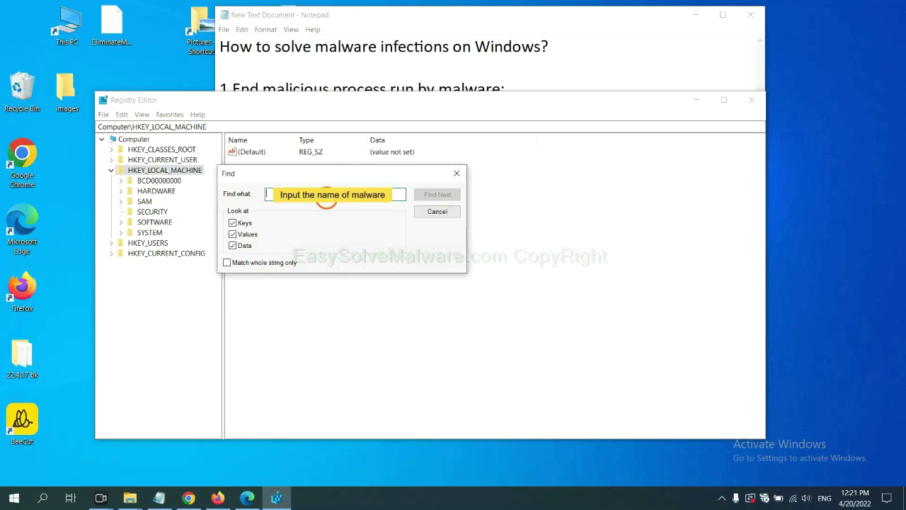
text(be)
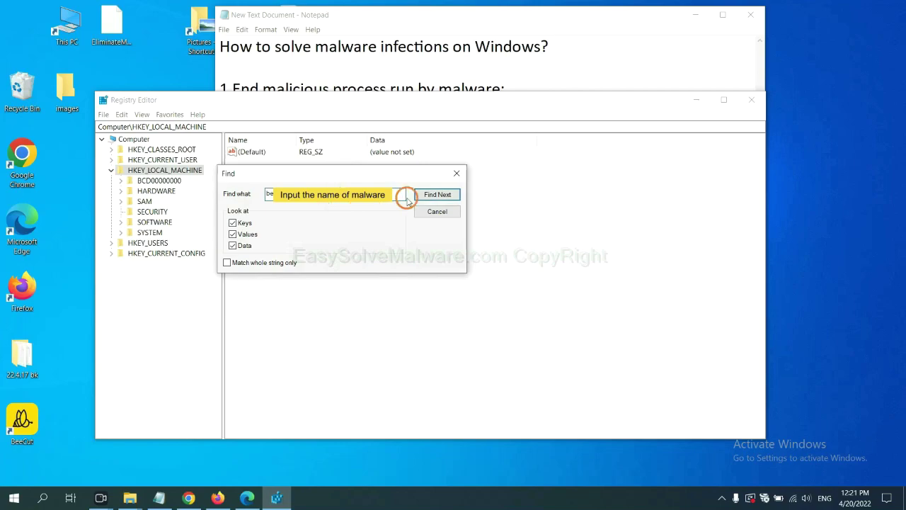
click(436, 194)
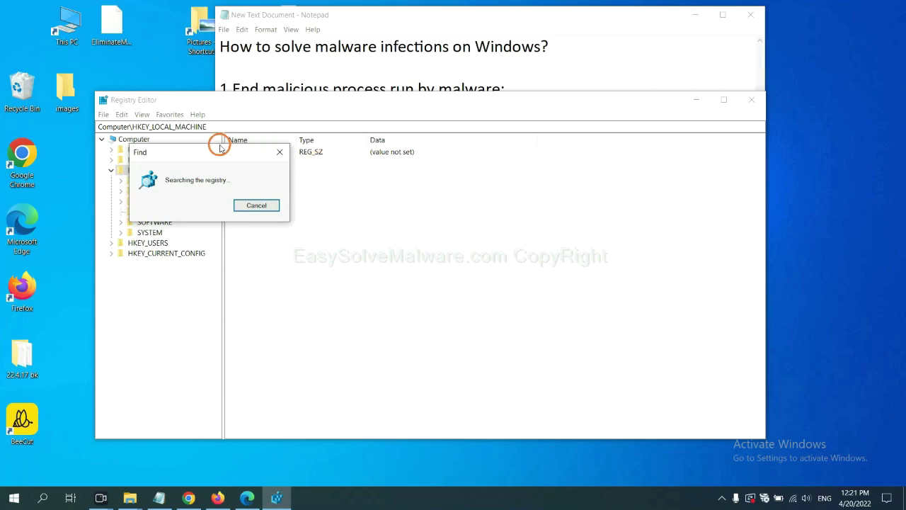
Step: Move the Find window aside and right-click the FEATURE_BROWSER_EMULATION key listing BeeCut.exe
drag(219, 147, 359, 150)
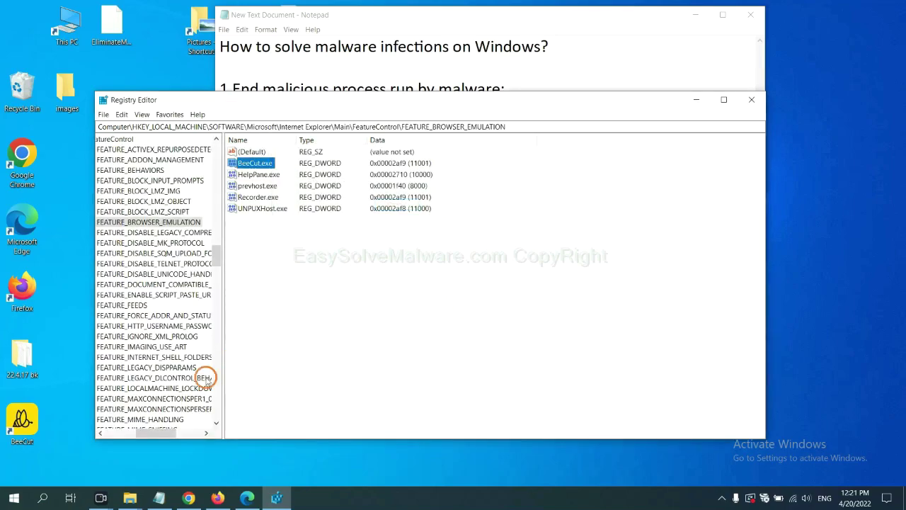
drag(155, 433, 145, 430)
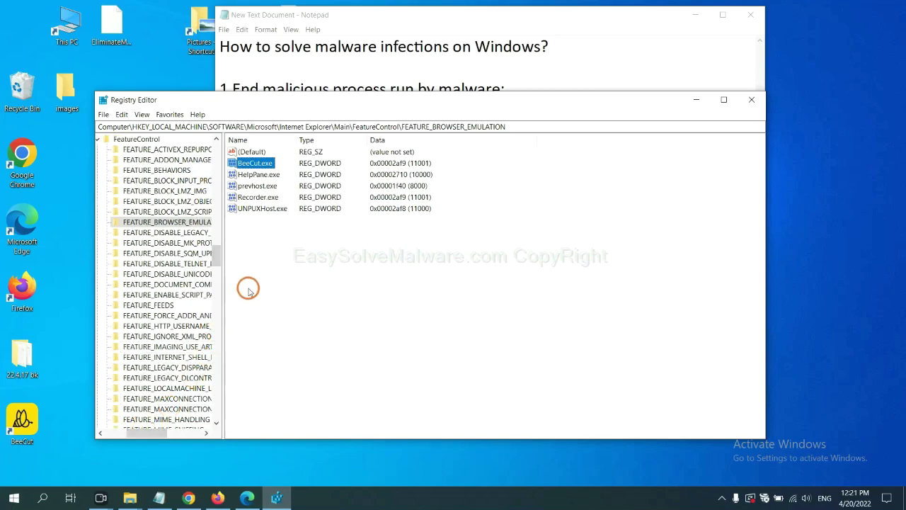
right_click(183, 222)
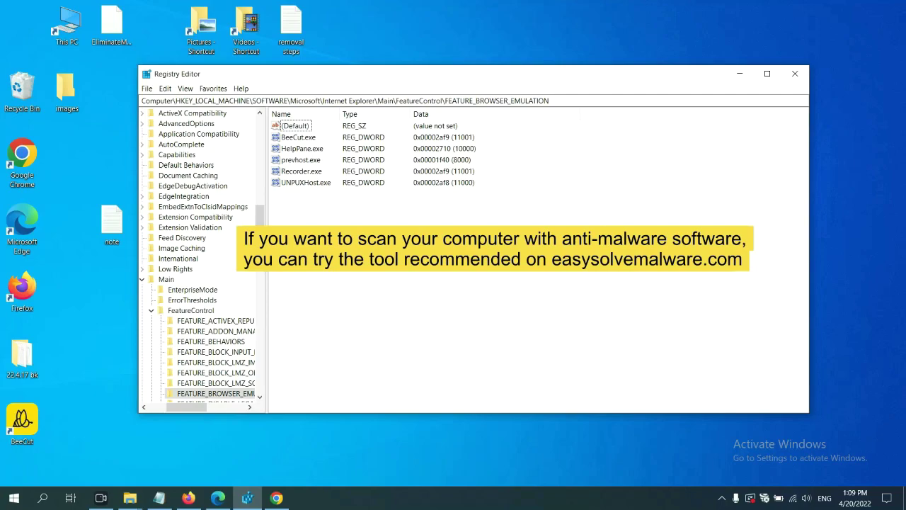
Step: Switch to Chrome's easysolvemalware.com guide and scroll through its malware removal steps
click(277, 497)
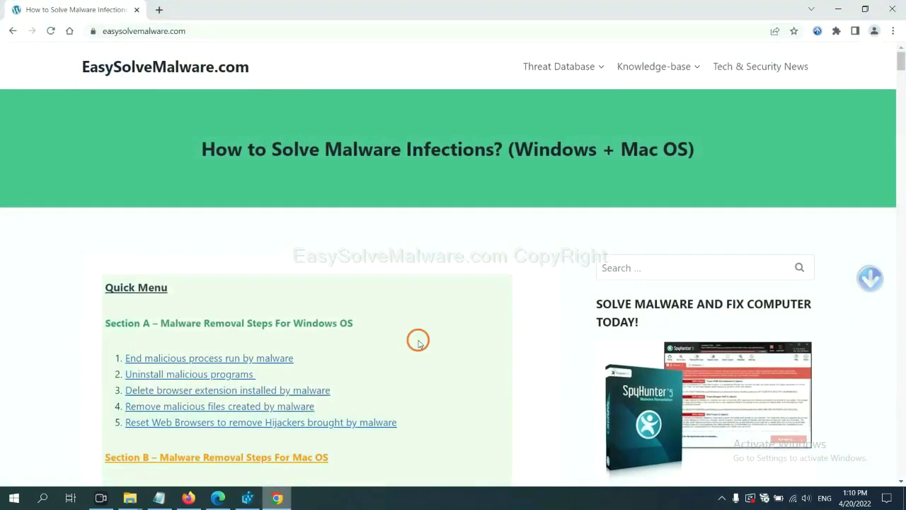
scroll(657, 318, down, 1)
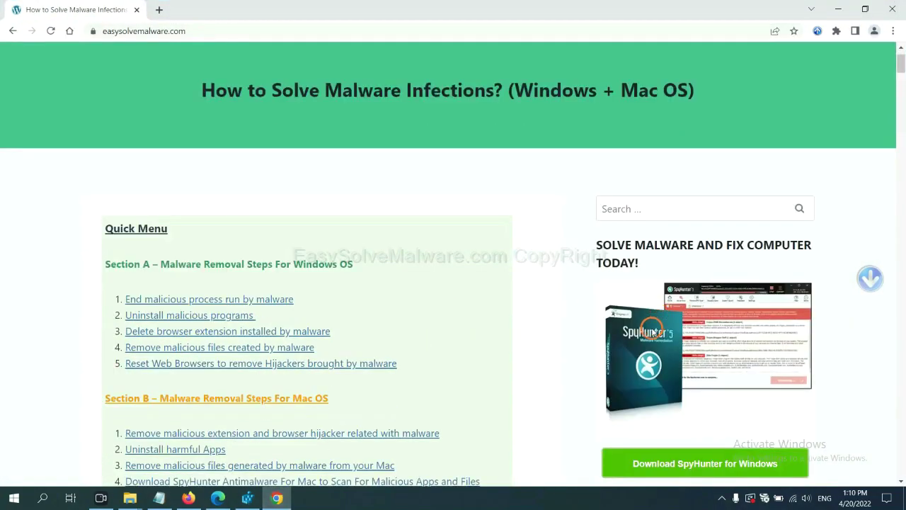
scroll(654, 330, up, 1)
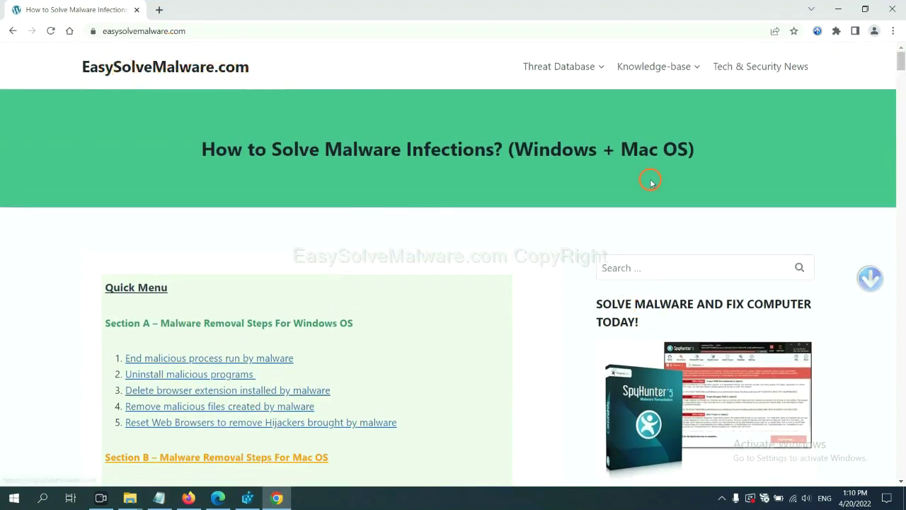
scroll(753, 347, down, 3)
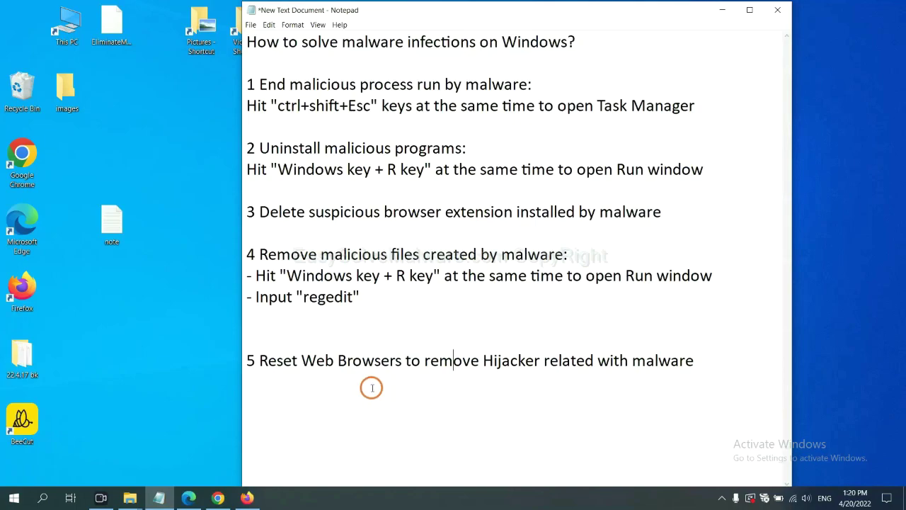
Step: Search Chrome settings for 'reset' and choose Restore settings to their original defaults
click(216, 499)
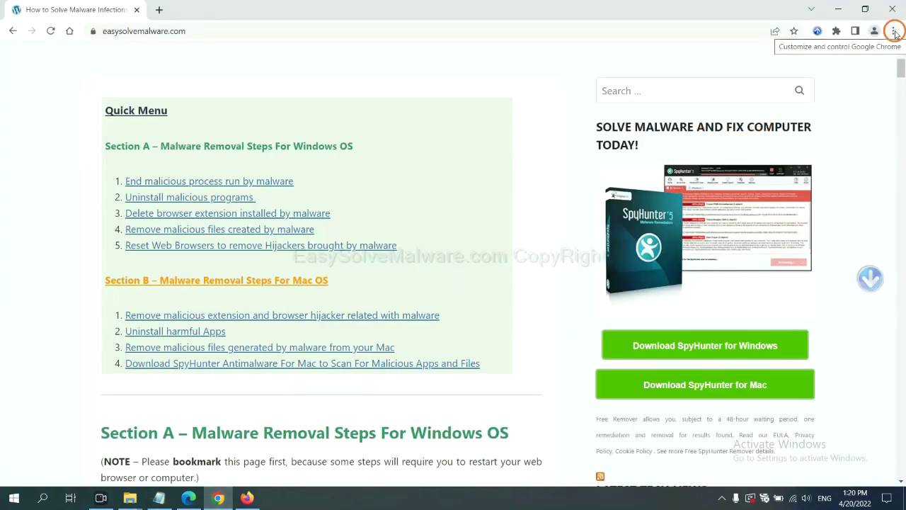
click(894, 31)
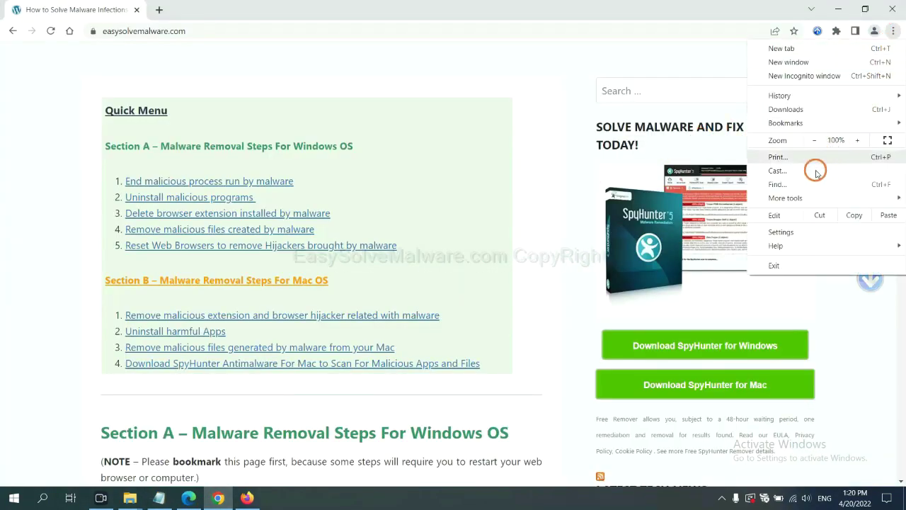
click(786, 231)
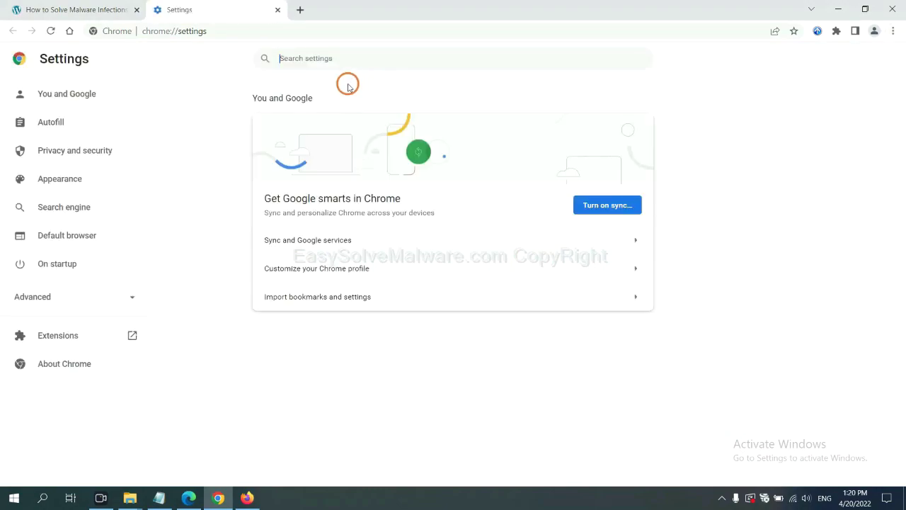
text(reset)
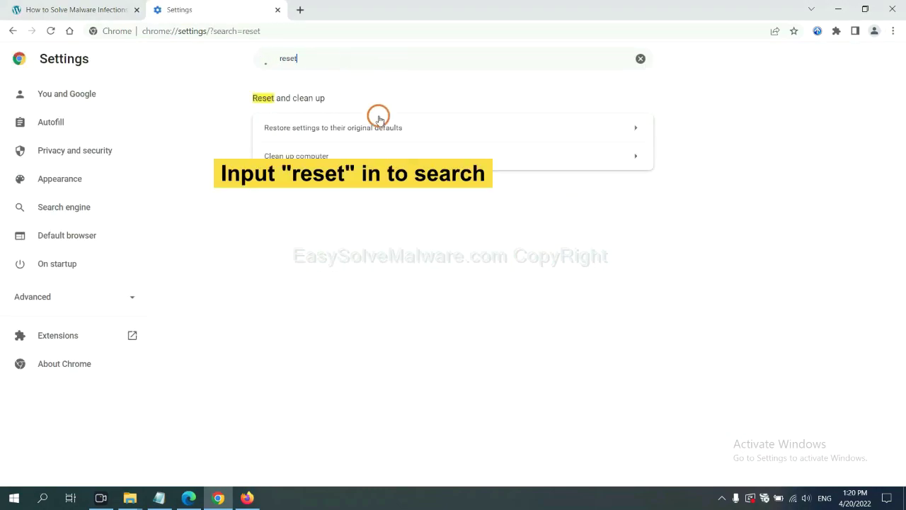
click(388, 127)
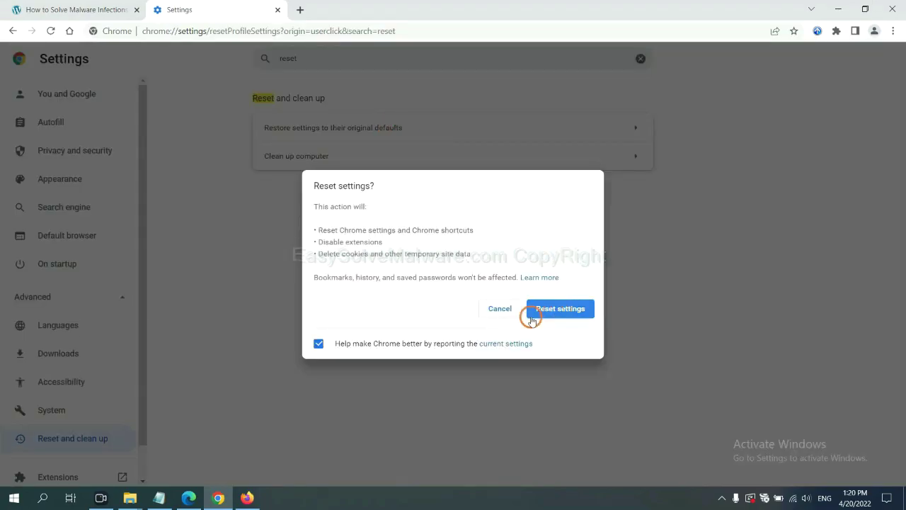
Step: Refresh Firefox to its default settings from the Troubleshooting Information page
click(249, 495)
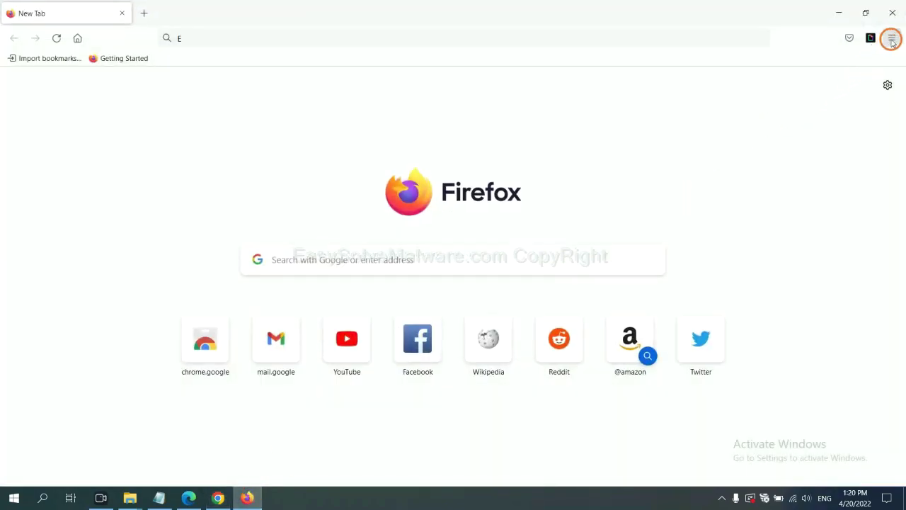
click(891, 41)
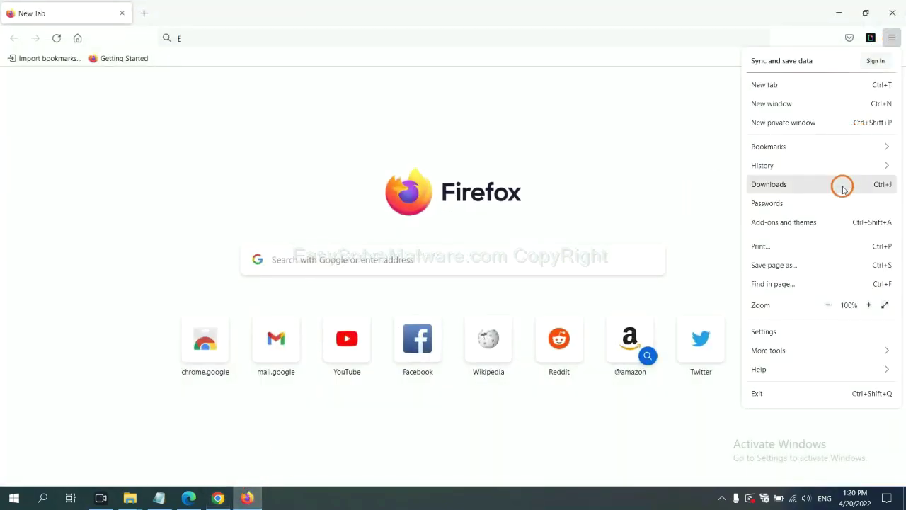
click(779, 367)
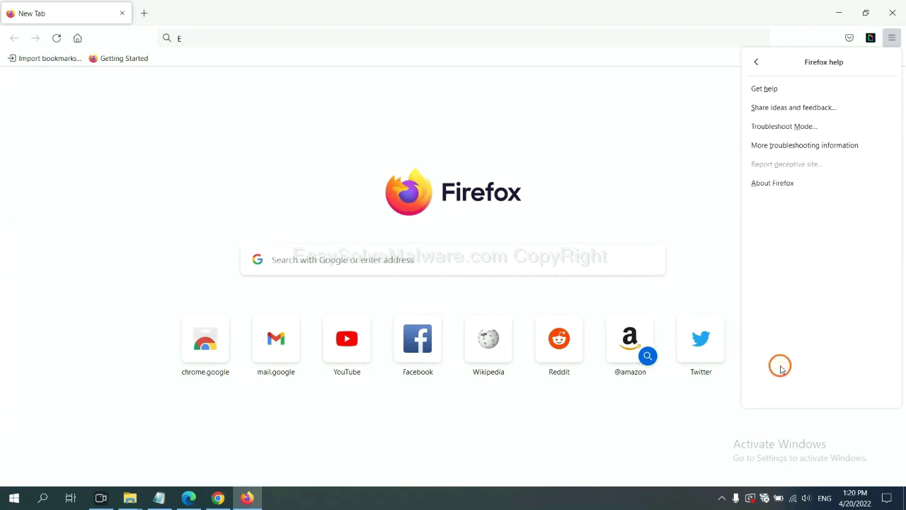
click(795, 147)
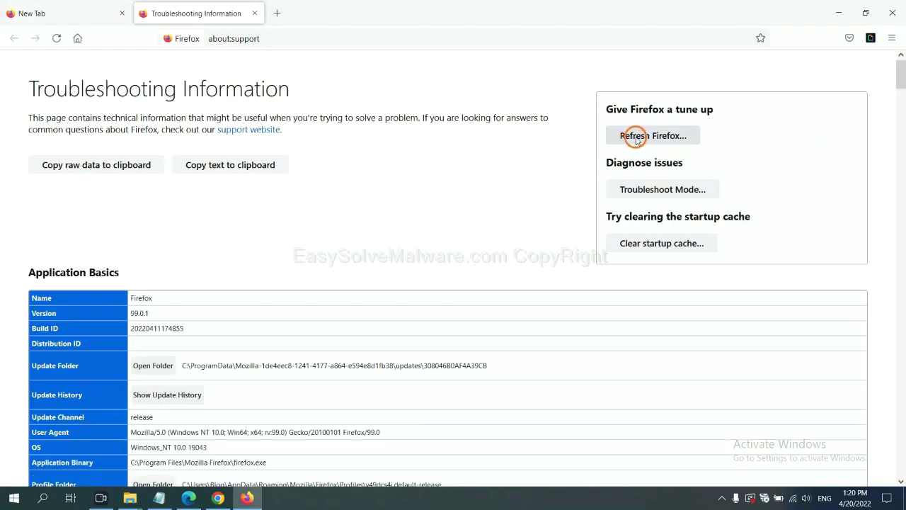
click(637, 138)
click(490, 139)
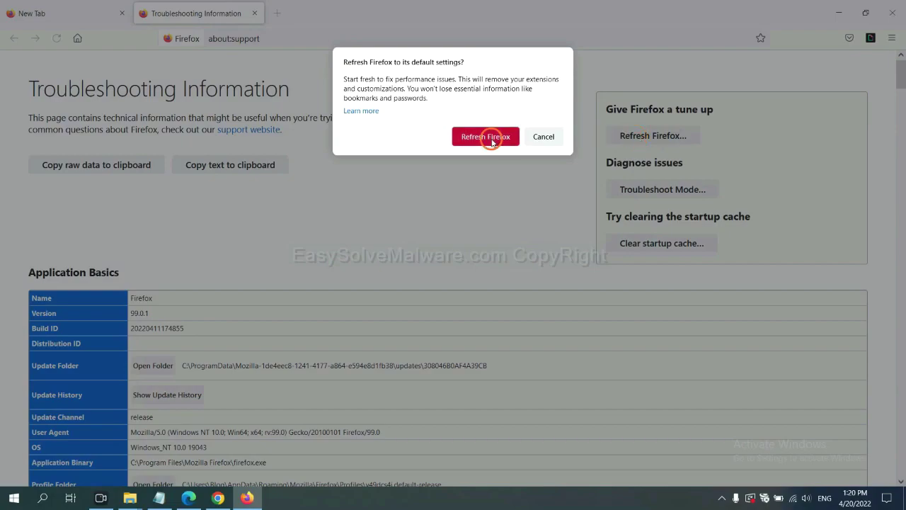
click(188, 498)
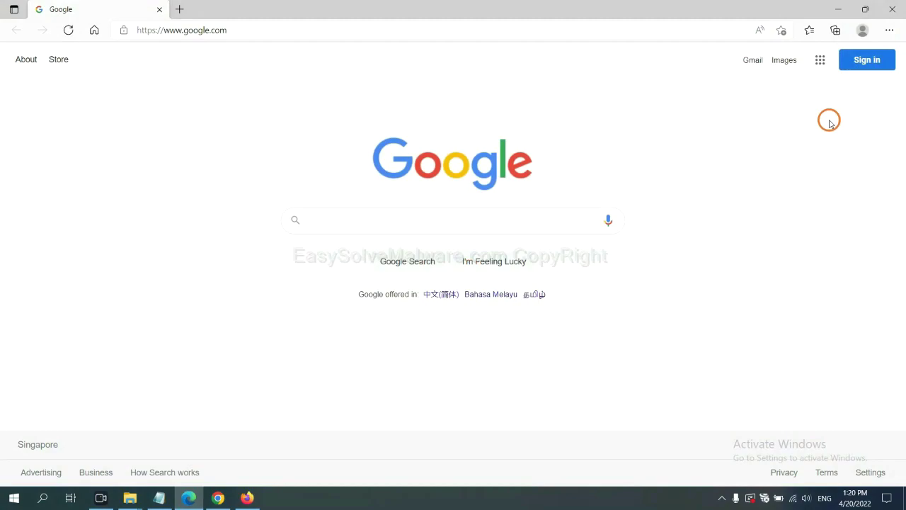
Step: Search Edge settings for 'reset' and choose Restore settings to their default values
click(889, 32)
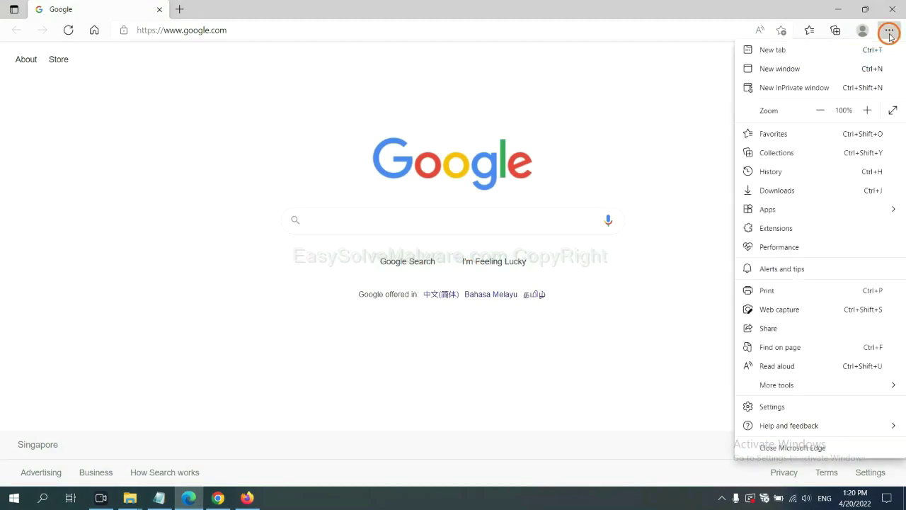
click(782, 407)
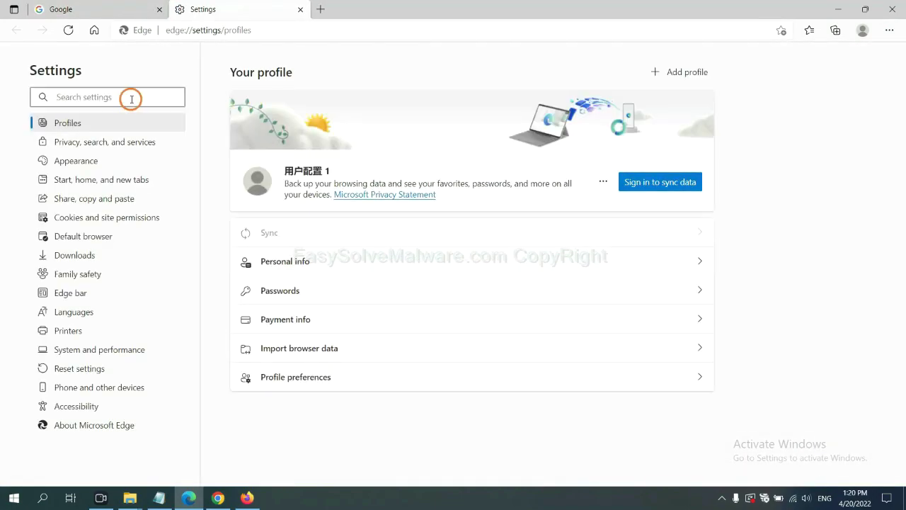
text(re)
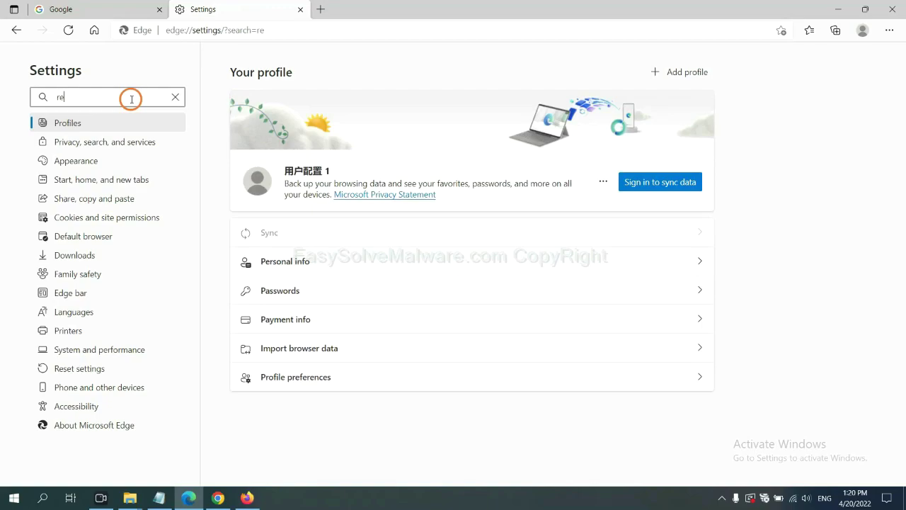
text(set)
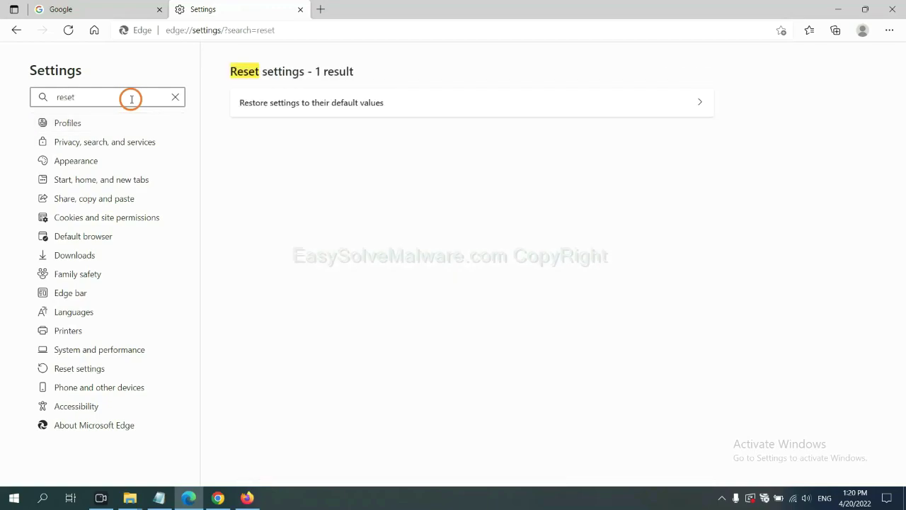
click(318, 99)
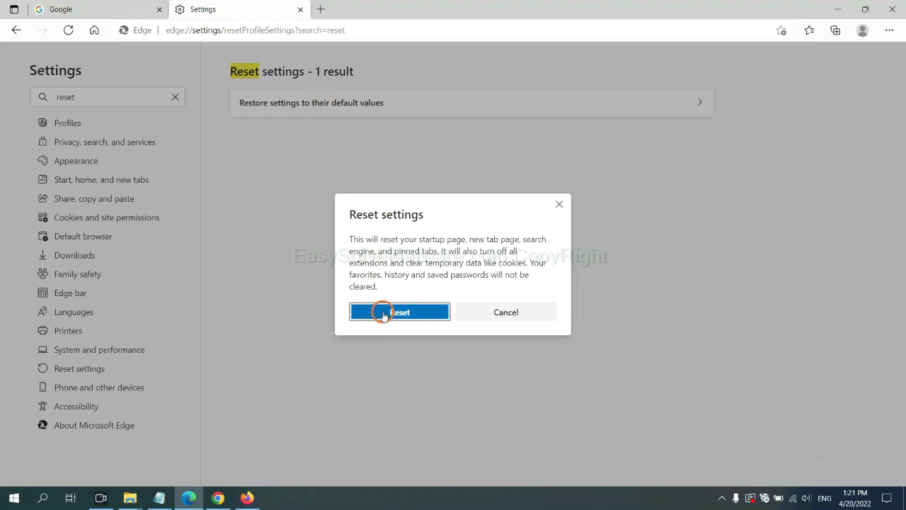